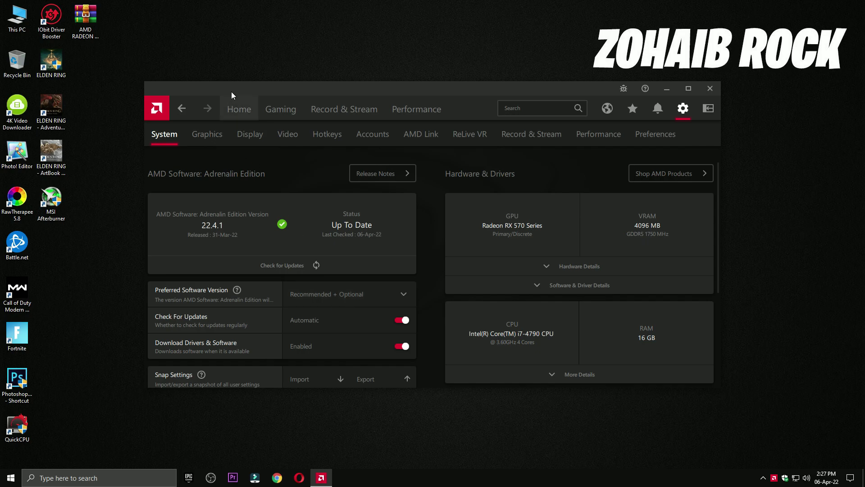
# - Check for driver and software updates from the AMD Software home page and close the window
pyautogui.click(255, 110)
pyautogui.click(638, 231)
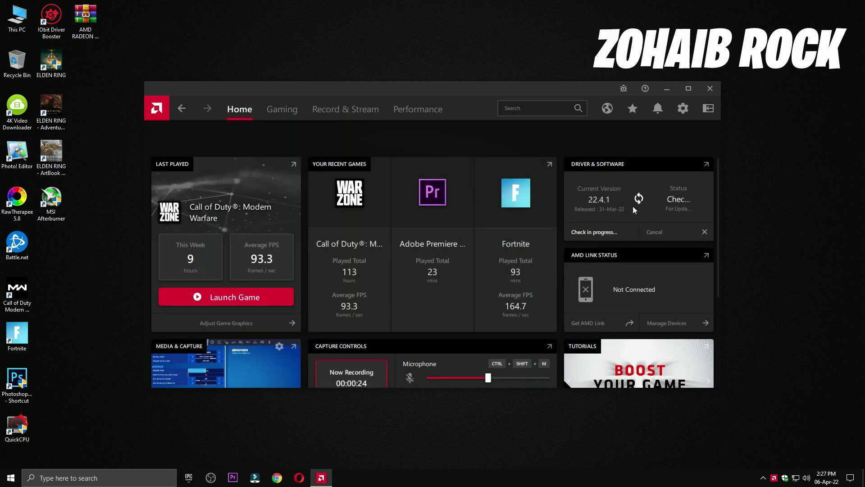
pyautogui.click(710, 89)
# - Extract the AMD Radeon software optimize pack archive onto the desktop and move the archive to the Recycle Bin
pyautogui.moveTo(77, 31); pyautogui.dragTo(417, 168)
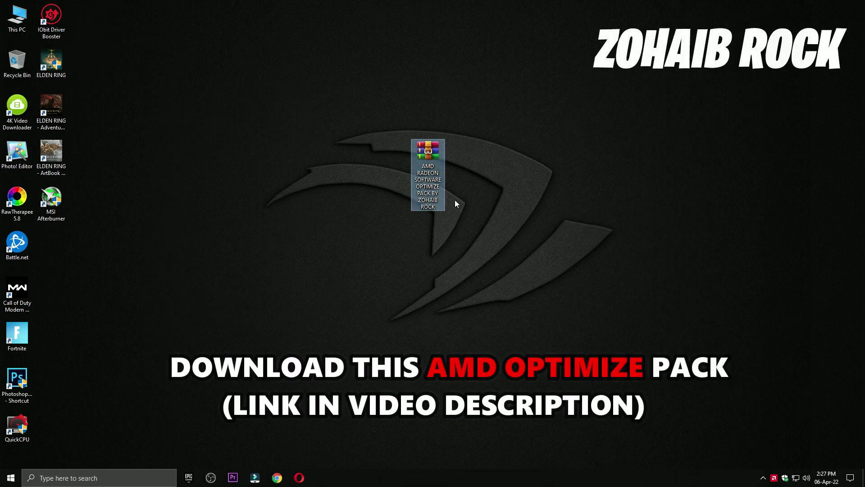
pyautogui.rightClick(433, 170)
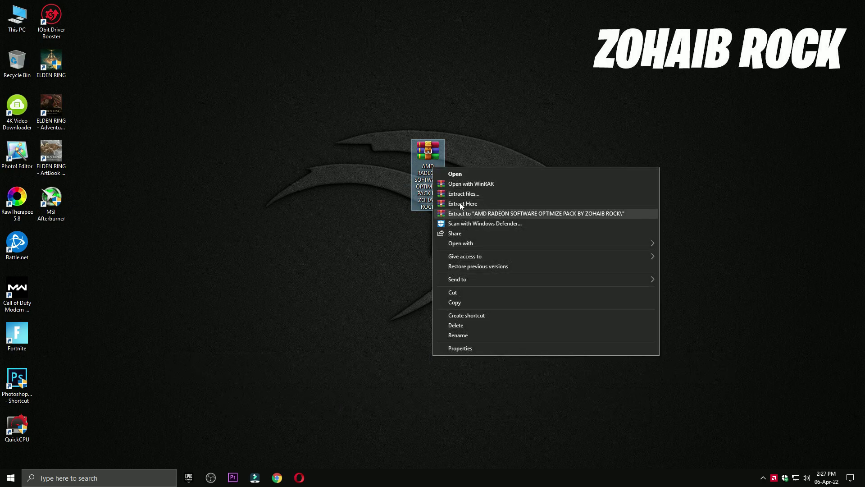
pyautogui.click(479, 204)
pyautogui.moveTo(51, 245); pyautogui.dragTo(19, 61)
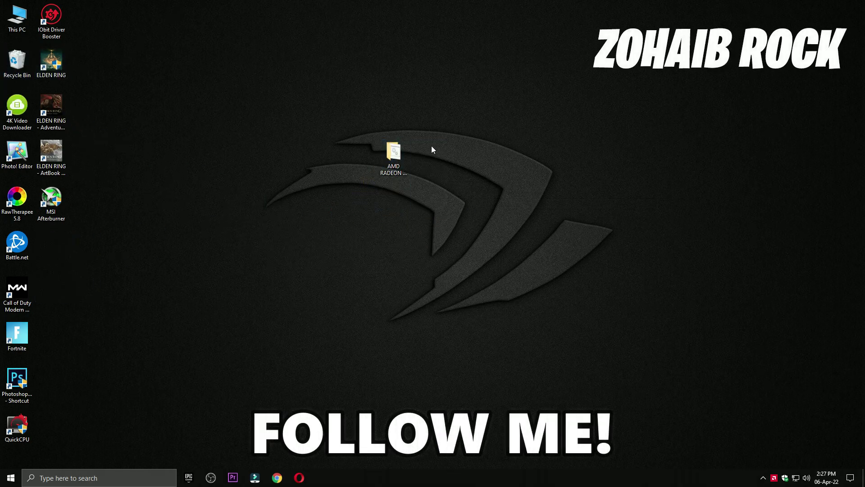
# - Open the extracted optimize pack in a smaller window and go into its "1 Windows Settings Best (Registry)" folder
pyautogui.click(405, 154)
pyautogui.doubleClick(382, 155)
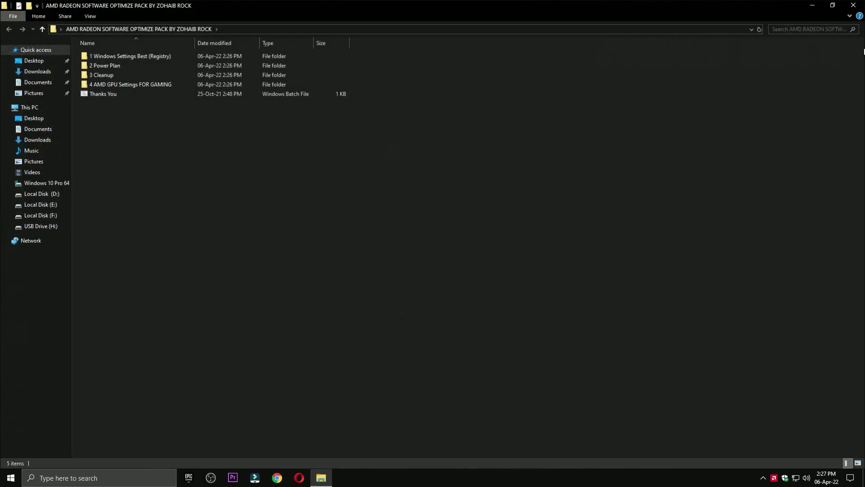
pyautogui.click(834, 7)
pyautogui.moveTo(449, 74); pyautogui.dragTo(466, 86)
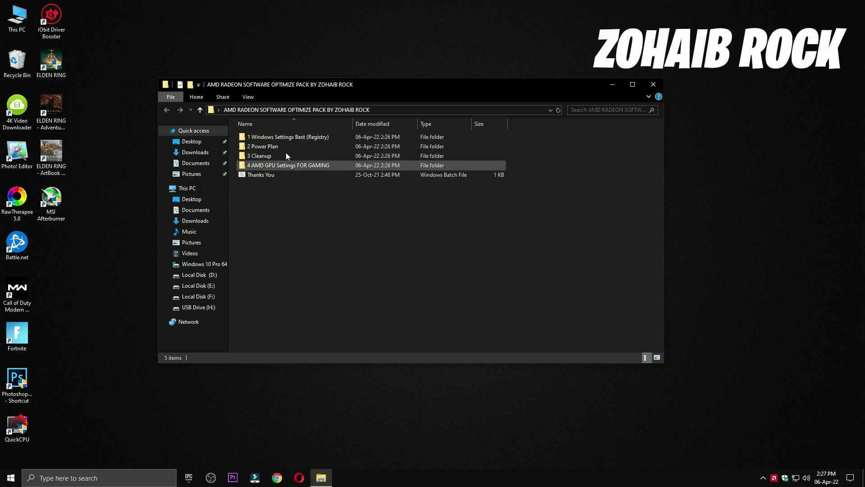
pyautogui.doubleClick(285, 138)
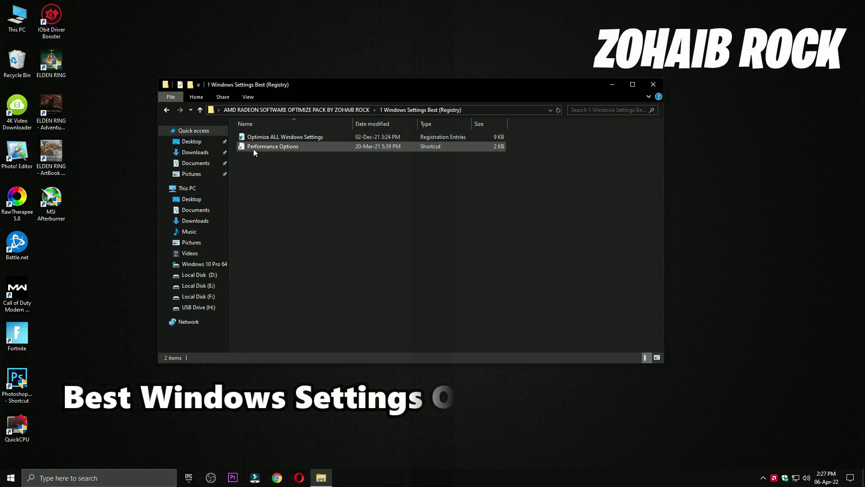
pyautogui.click(11, 478)
pyautogui.click(11, 436)
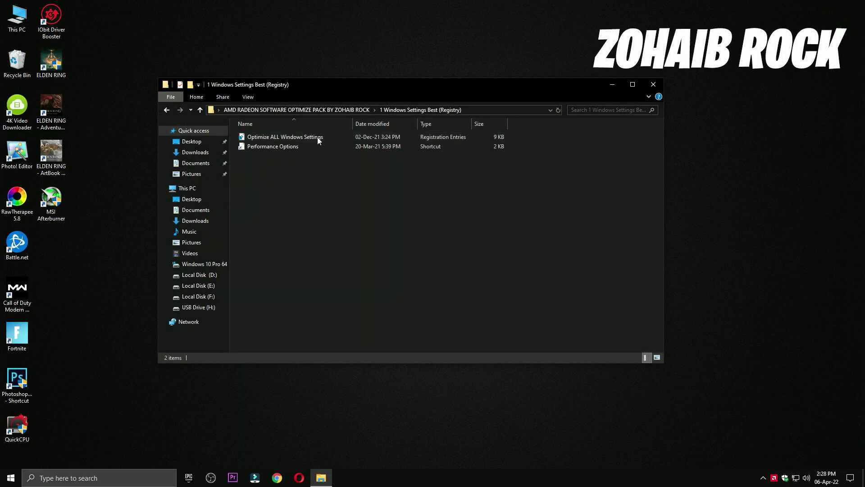
# - Merge the "Optimize ALL Windows Settings" registration file into the registry and confirm the import
pyautogui.doubleClick(317, 137)
pyautogui.click(511, 254)
pyautogui.click(528, 242)
# - Open the Performance Options shortcut, review the visual effects settings and close the dialog
pyautogui.doubleClick(279, 147)
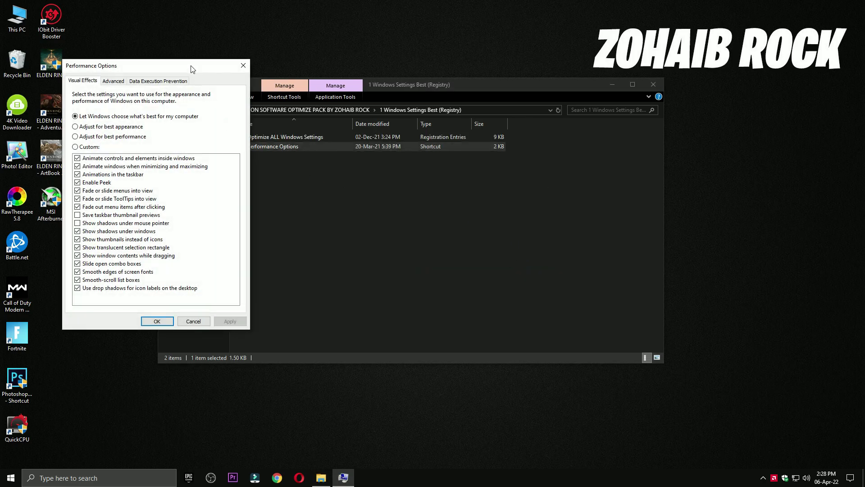
pyautogui.moveTo(193, 70); pyautogui.dragTo(314, 64)
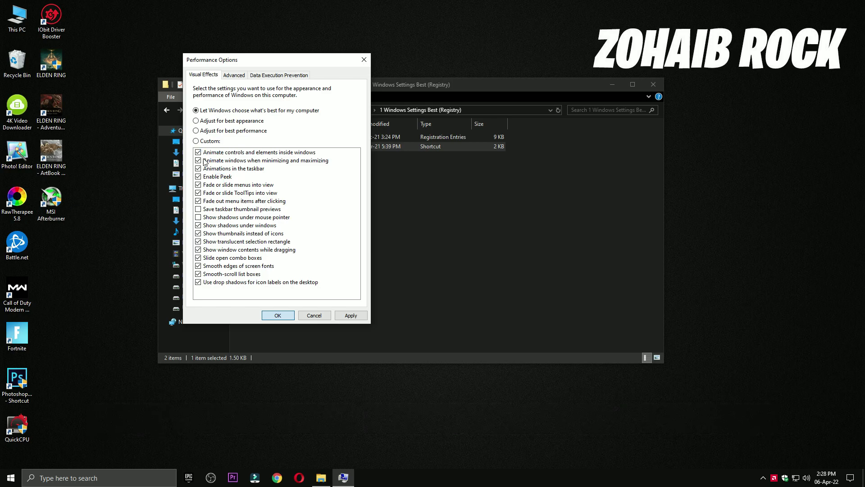
pyautogui.press('Escape')
# - Look into the pack's "2 Power Plan" folder for the QuickCpuSetup installer, close it and launch QuickCPU from the desktop
pyautogui.click(167, 111)
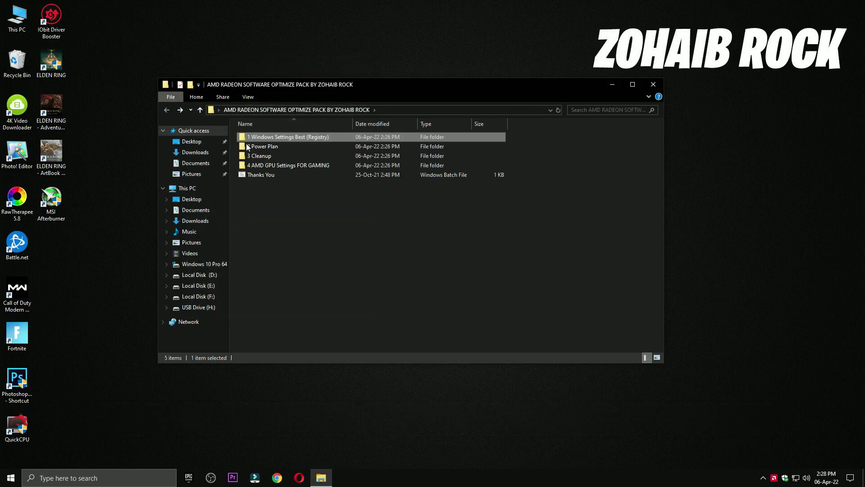
pyautogui.doubleClick(248, 145)
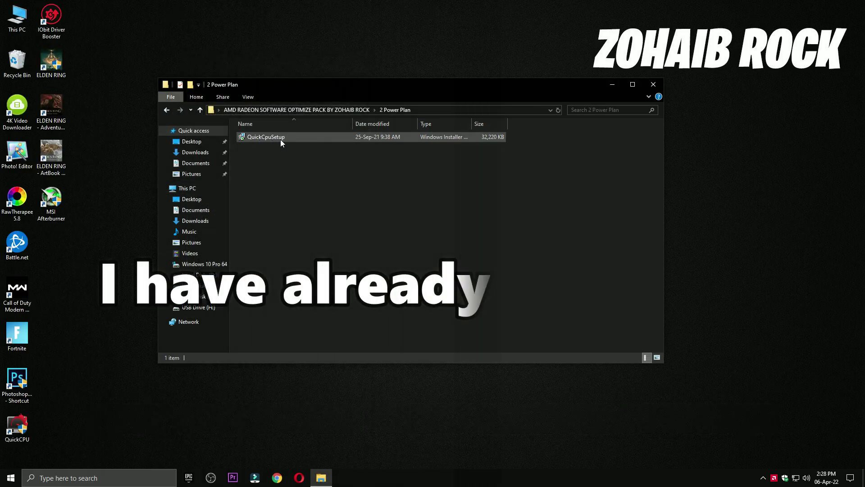
pyautogui.click(17, 428)
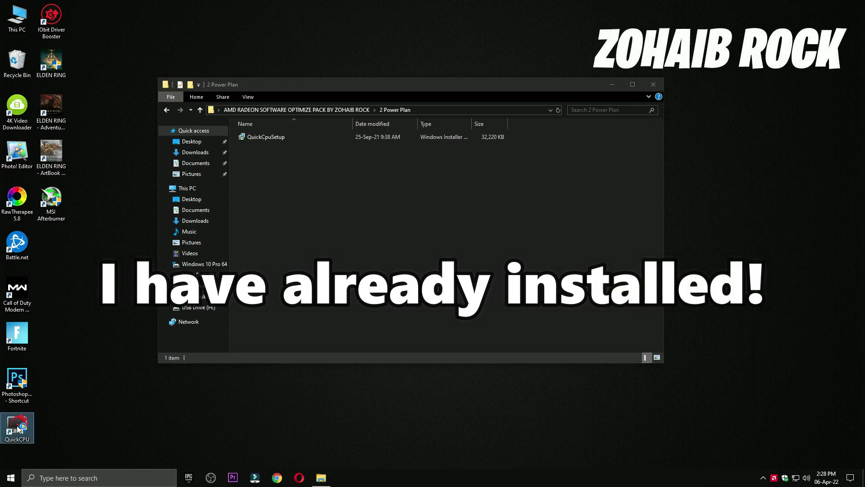
pyautogui.click(654, 85)
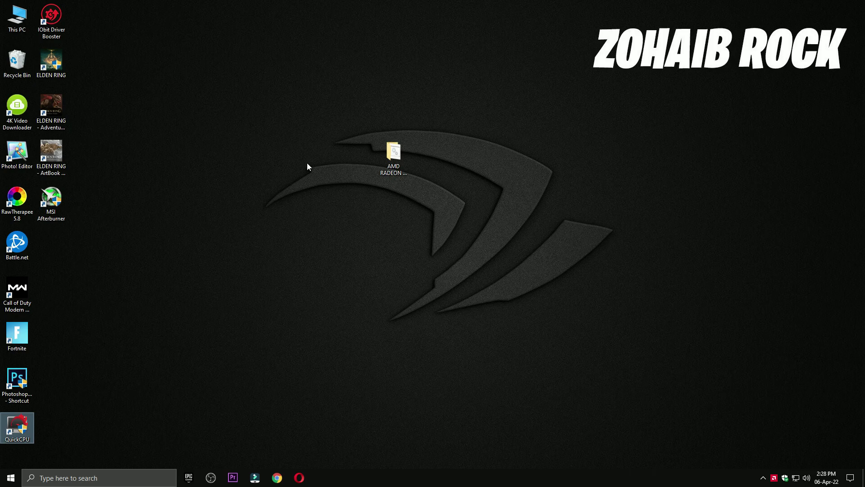
pyautogui.press('Return')
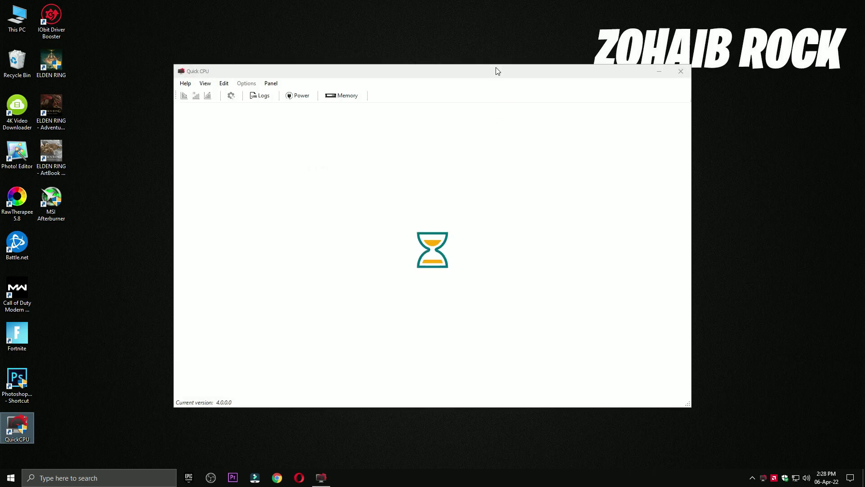
pyautogui.moveTo(498, 72); pyautogui.dragTo(462, 76)
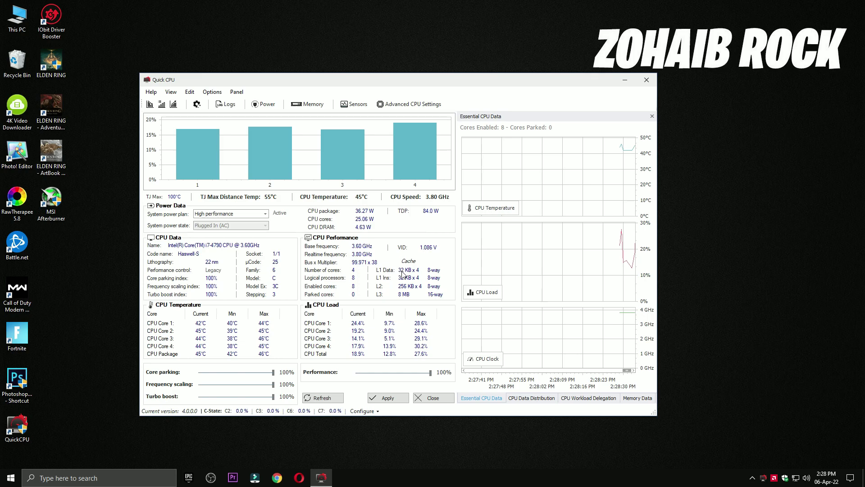
# - Select High performance as the system power plan in Quick CPU
pyautogui.click(463, 278)
pyautogui.click(241, 219)
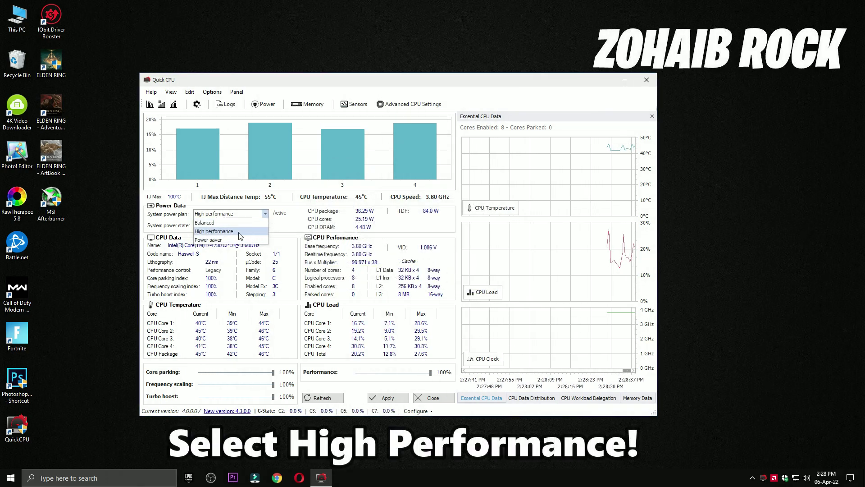
pyautogui.click(240, 232)
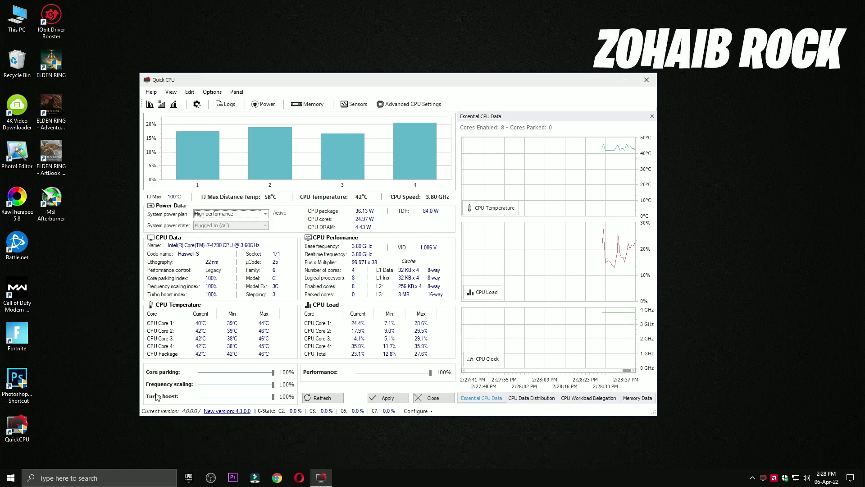
# - Apply the CPU settings with core parking, frequency scaling and turbo boost at 100%, and close Quick CPU
pyautogui.click(261, 373)
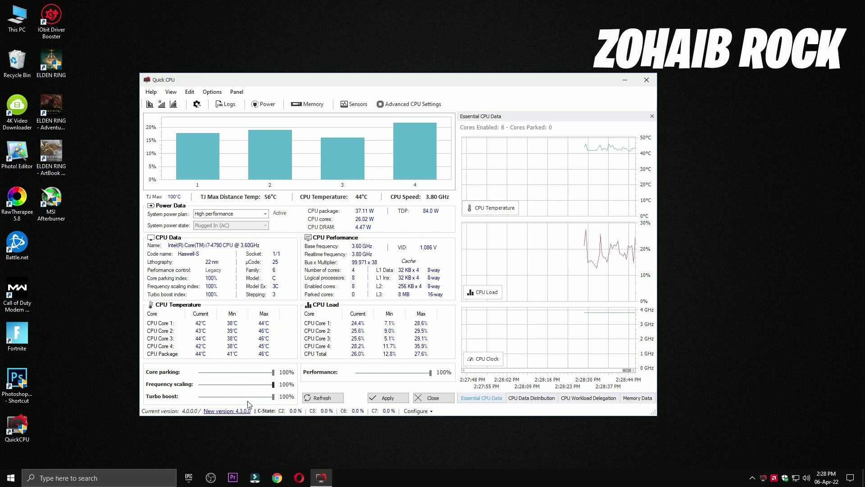
pyautogui.moveTo(272, 396); pyautogui.dragTo(294, 387)
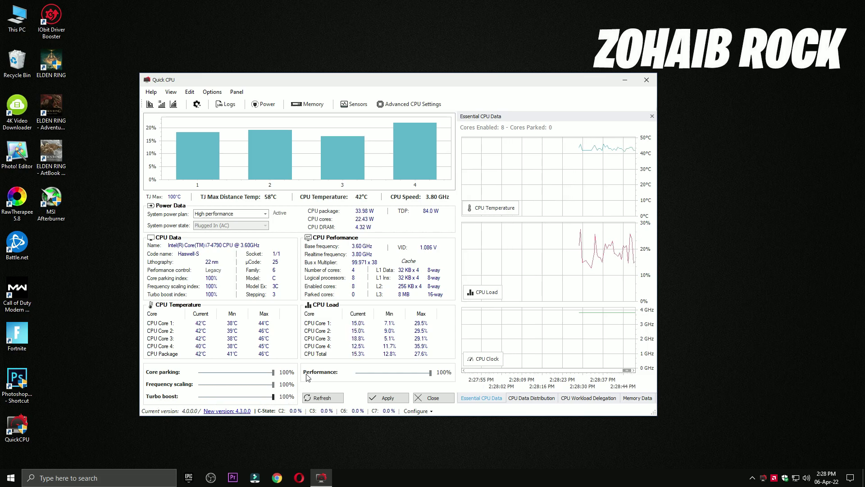
pyautogui.click(388, 398)
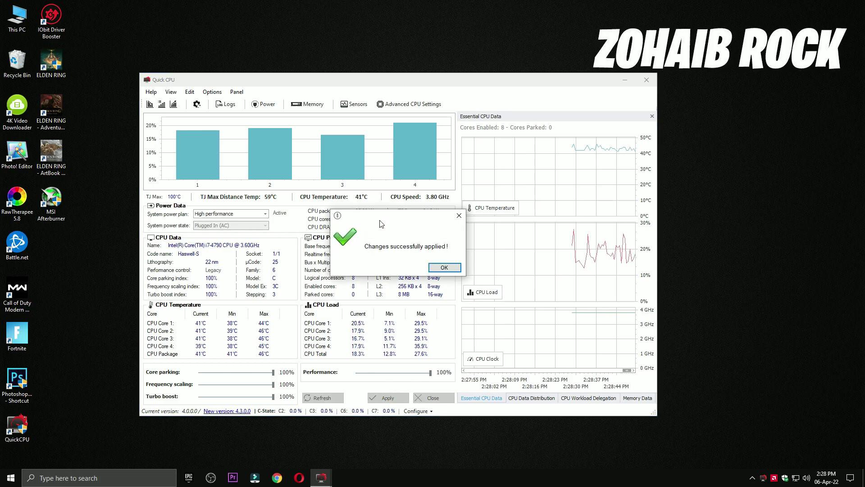
pyautogui.click(444, 268)
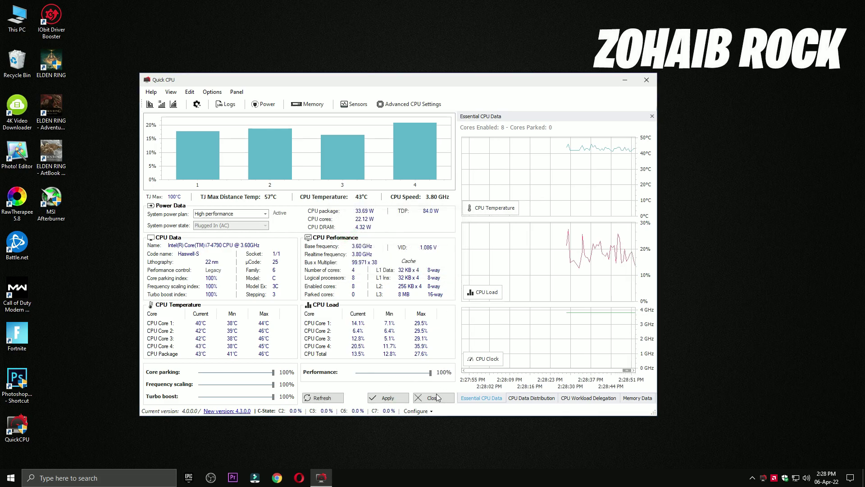
pyautogui.click(433, 398)
# - Search Windows for "power", check the active plan and the additional plans in the power plan settings, and close them
pyautogui.click(114, 478)
pyautogui.write('power')
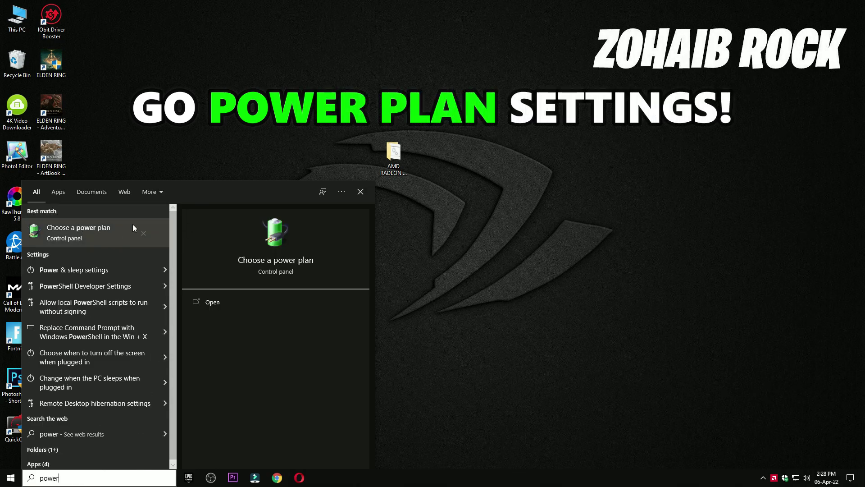
pyautogui.click(78, 239)
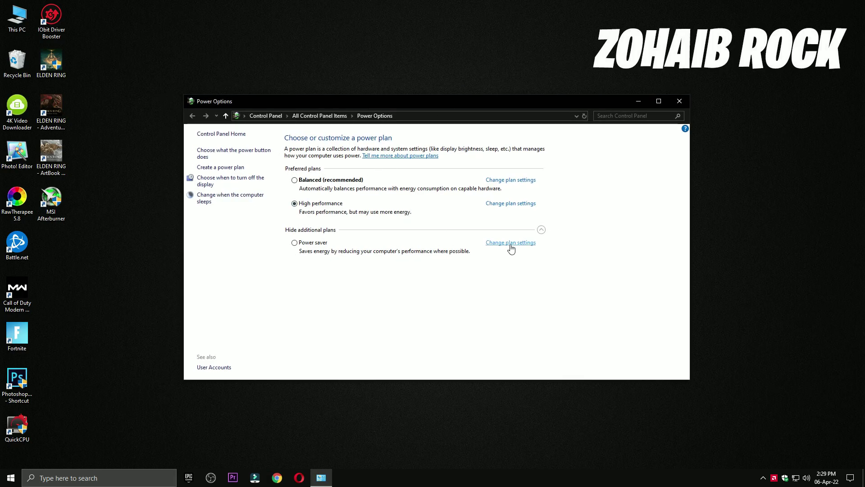
pyautogui.click(541, 231)
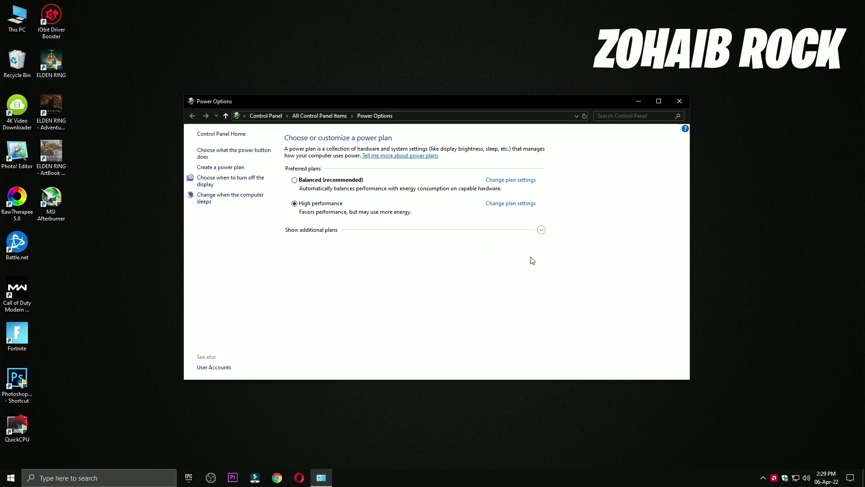
pyautogui.click(540, 230)
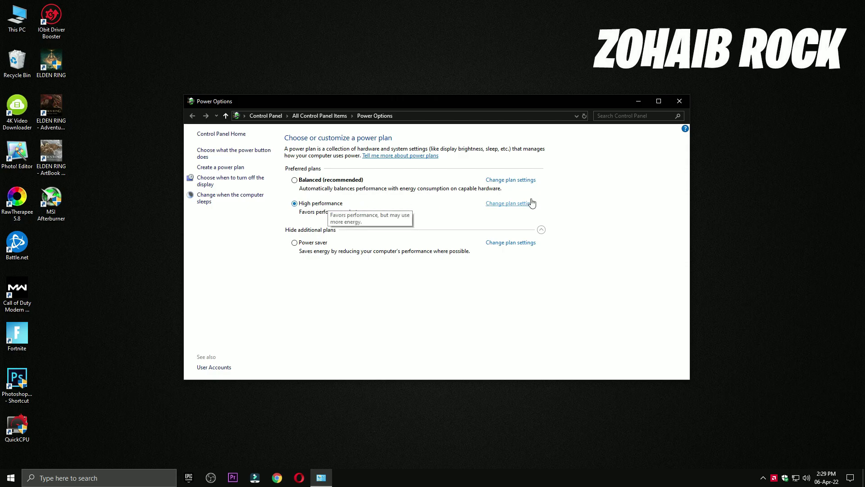
pyautogui.click(670, 105)
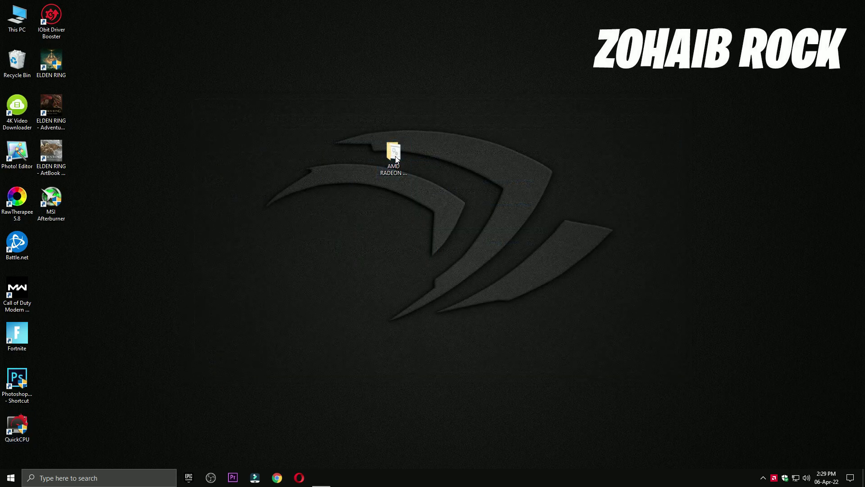
# - Run the Delete Prefetch Files, Delete Temporary Files and Delete Windows Update Cache scripts from the pack's "3 Cleanup" folder
pyautogui.doubleClick(396, 159)
pyautogui.doubleClick(277, 153)
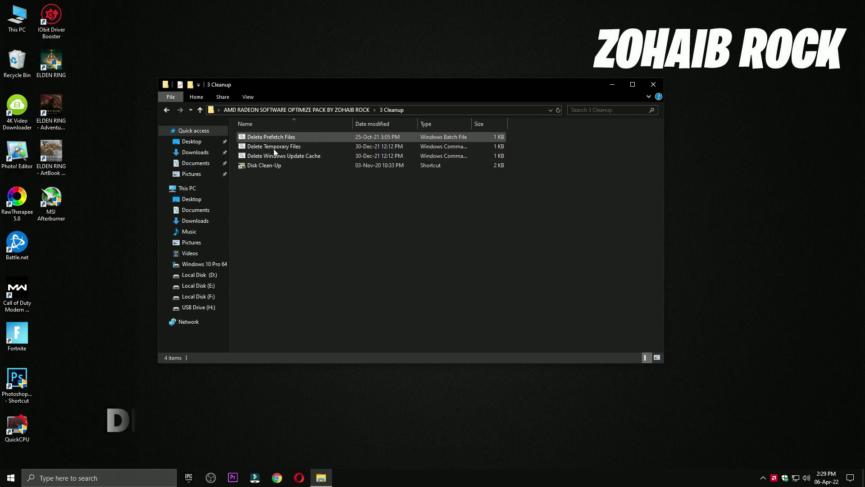
pyautogui.doubleClick(279, 137)
pyautogui.doubleClick(278, 143)
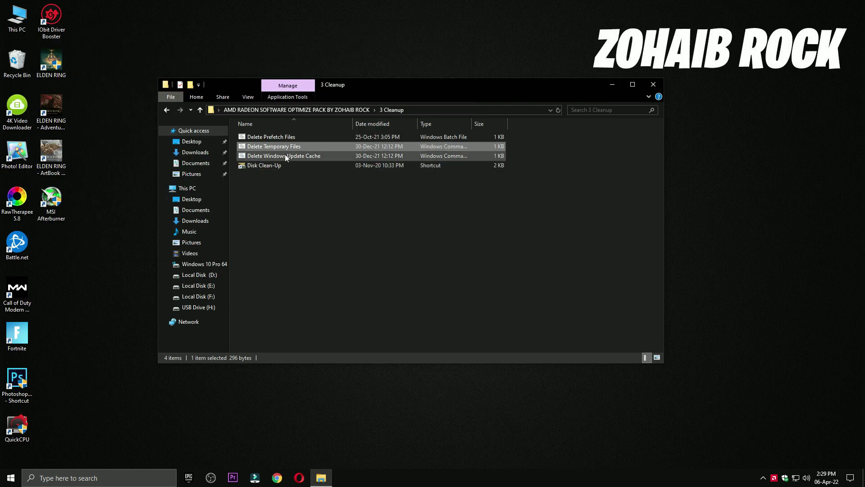
pyautogui.doubleClick(285, 156)
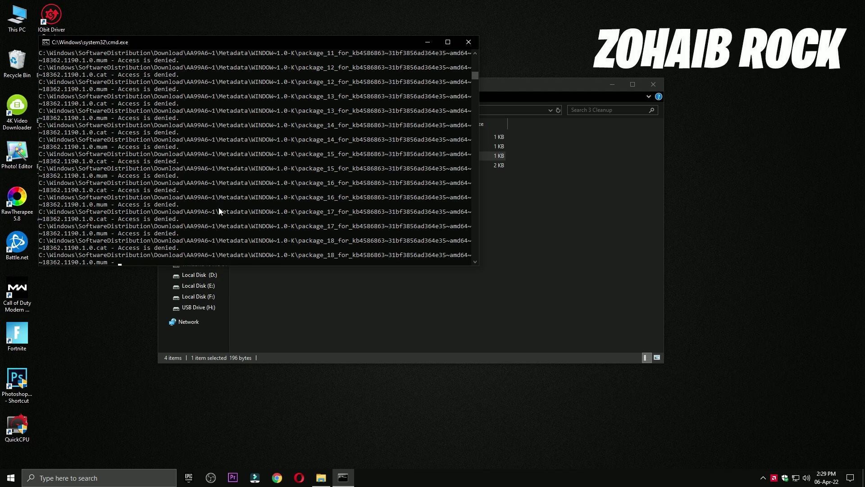
pyautogui.press('Return')
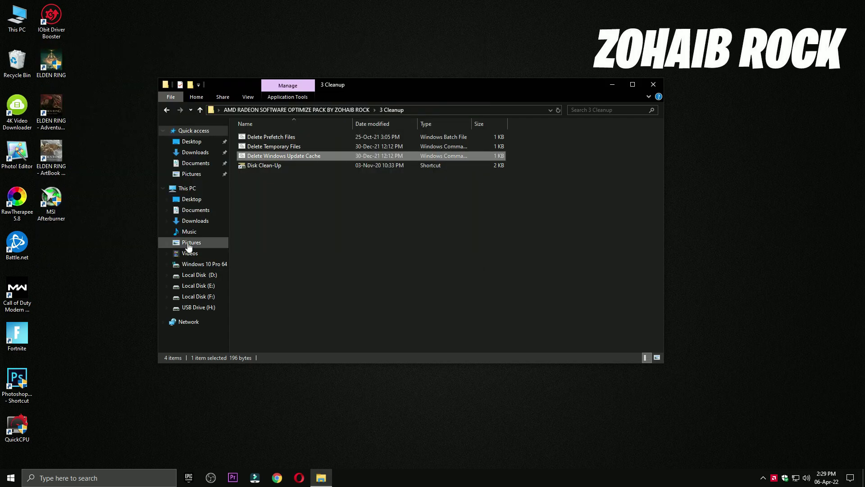
# - Start Disk Clean-Up from the pack's cleanup folder for drive C: and close the folder window
pyautogui.doubleClick(258, 166)
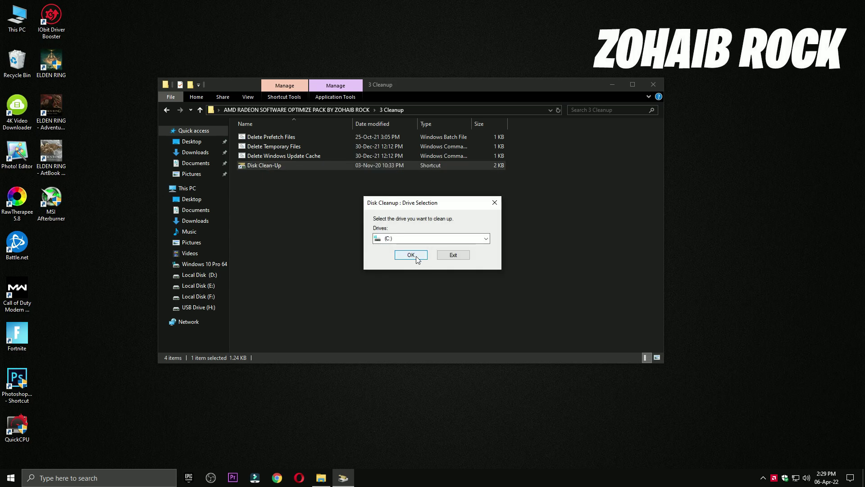
pyautogui.click(411, 256)
pyautogui.click(653, 84)
pyautogui.moveTo(113, 60); pyautogui.dragTo(245, 60)
# - Include DirectX Shader Cache, Delivery Optimization Files and Downloads in the cleanup of drive C: and confirm deleting the files
pyautogui.click(201, 133)
pyautogui.click(204, 141)
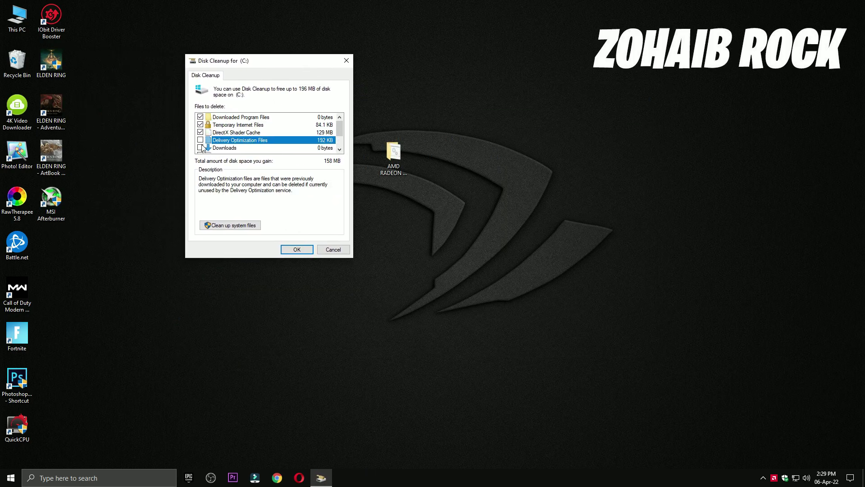
pyautogui.click(201, 148)
pyautogui.scroll(-1, 207, 149)
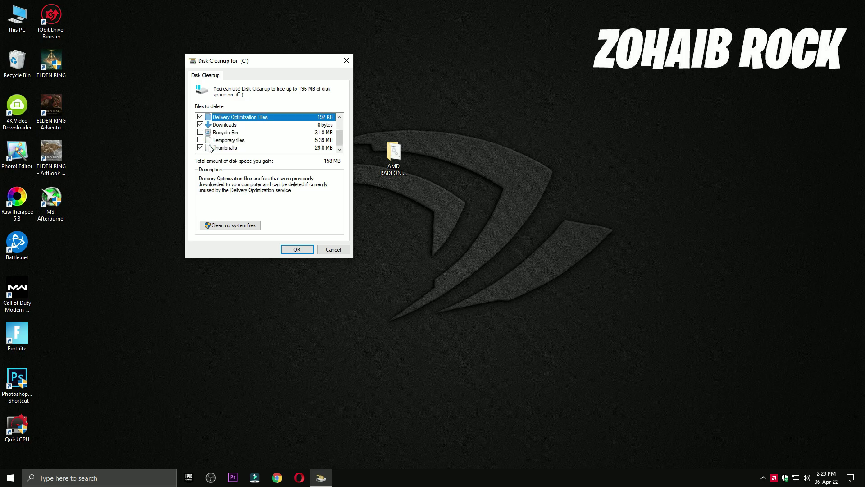
pyautogui.click(297, 250)
pyautogui.click(445, 244)
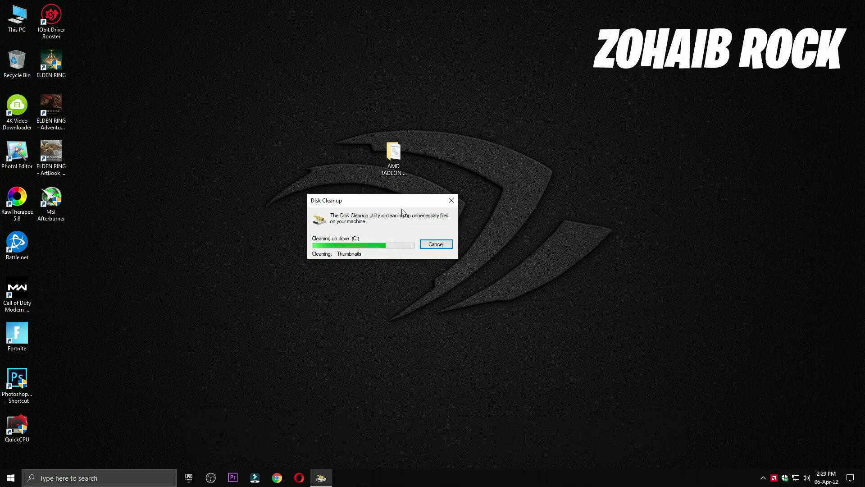
# - View the three AMD settings pictures in the pack's "4 AMD GPU Settings FOR GAMING" folder, and close the viewer and the folder
pyautogui.doubleClick(395, 167)
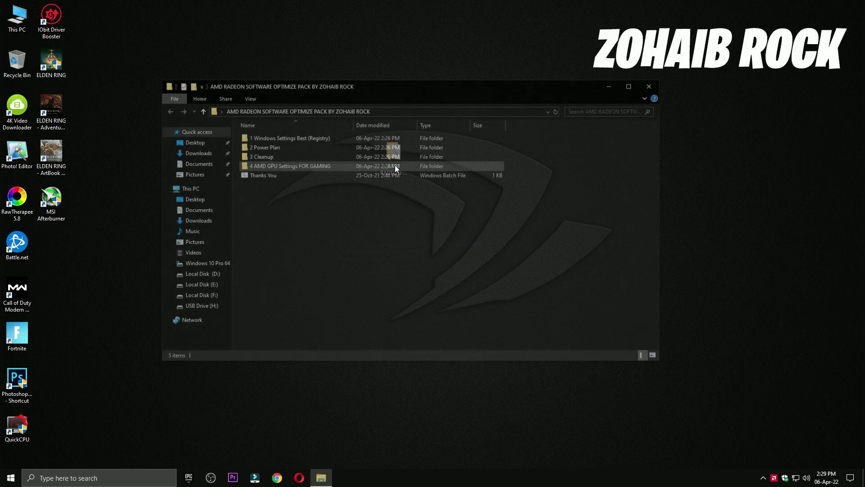
pyautogui.doubleClick(283, 166)
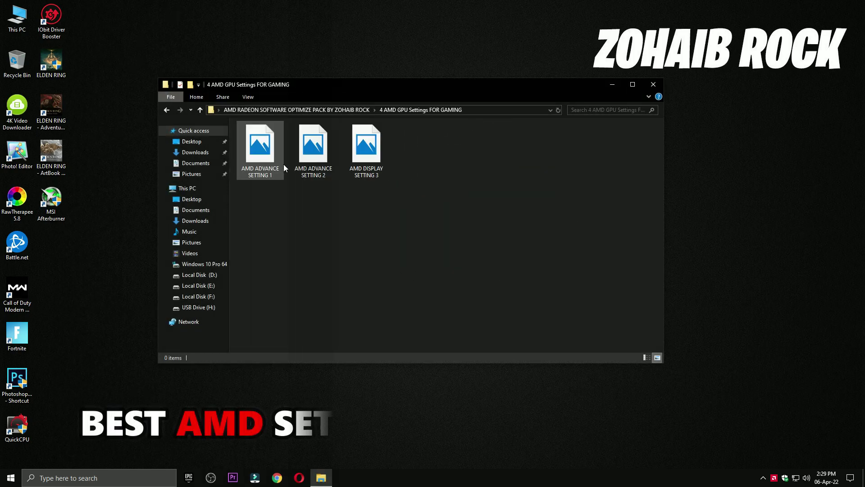
pyautogui.click(261, 161)
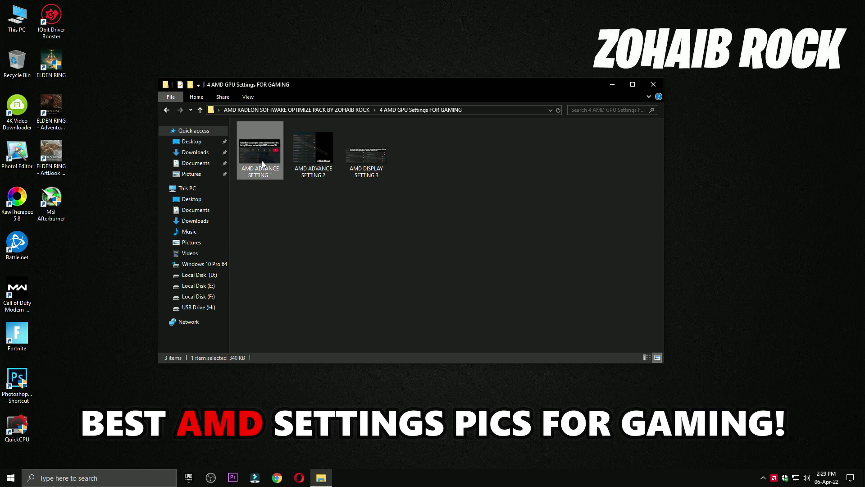
pyautogui.doubleClick(261, 160)
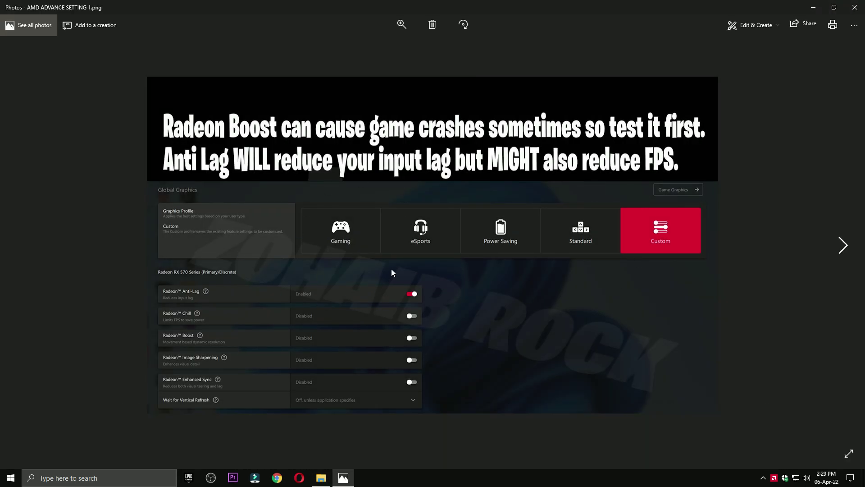
pyautogui.press('Right')
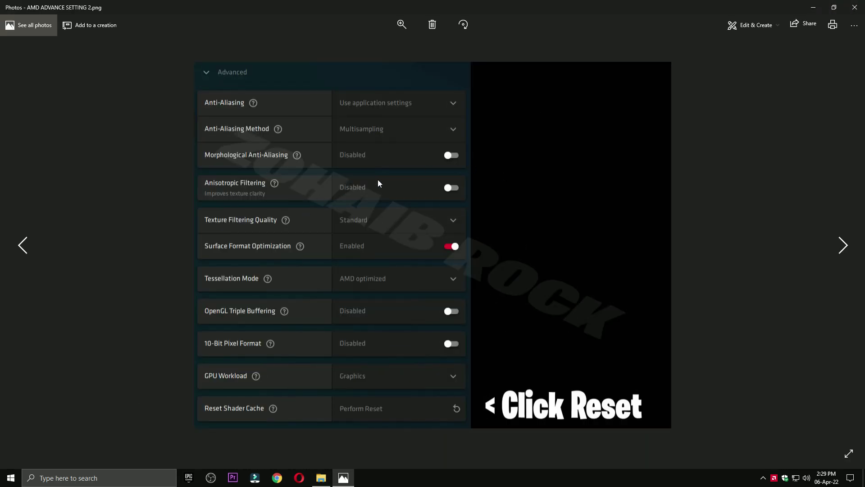
pyautogui.press('Right')
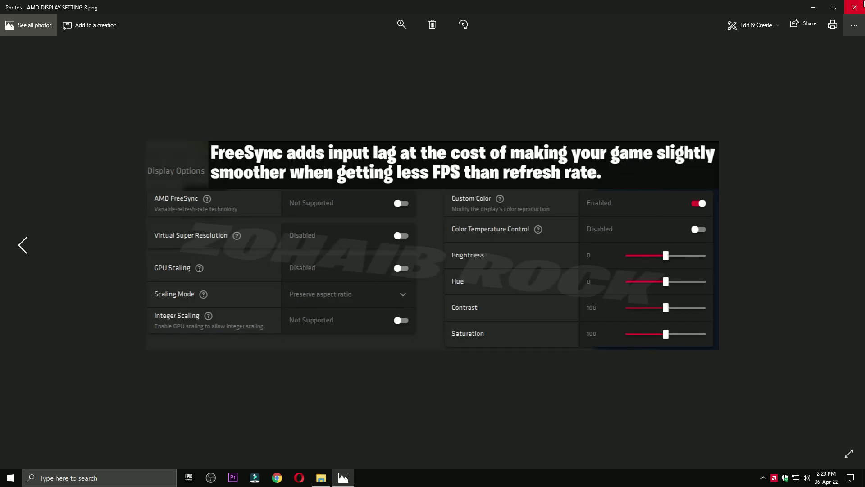
pyautogui.click(862, 5)
pyautogui.click(648, 88)
# - Move the optimization pack folder beside the other desktop icons and open AMD Software: Adrenalin Edition
pyautogui.moveTo(163, 79); pyautogui.dragTo(76, 24)
pyautogui.rightClick(360, 137)
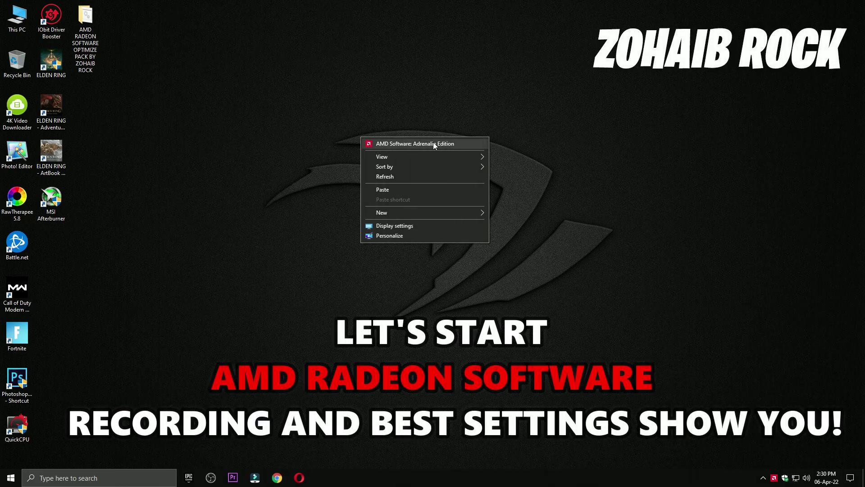
pyautogui.click(420, 143)
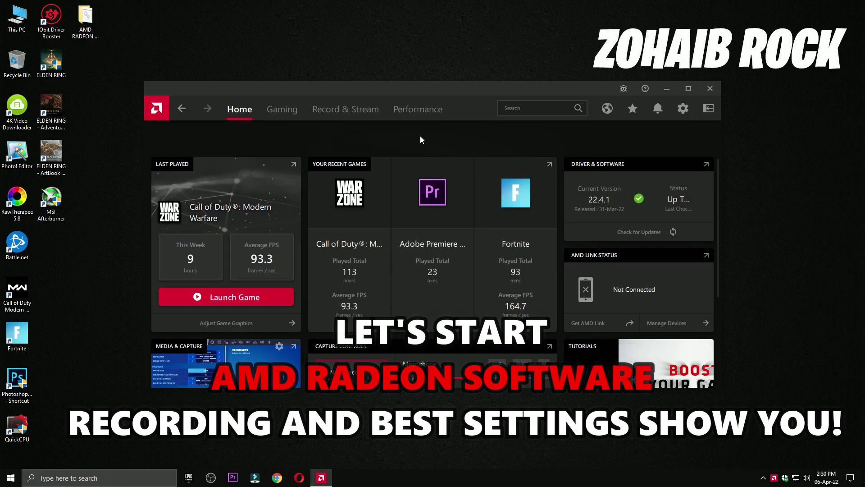
pyautogui.moveTo(442, 89); pyautogui.dragTo(424, 82)
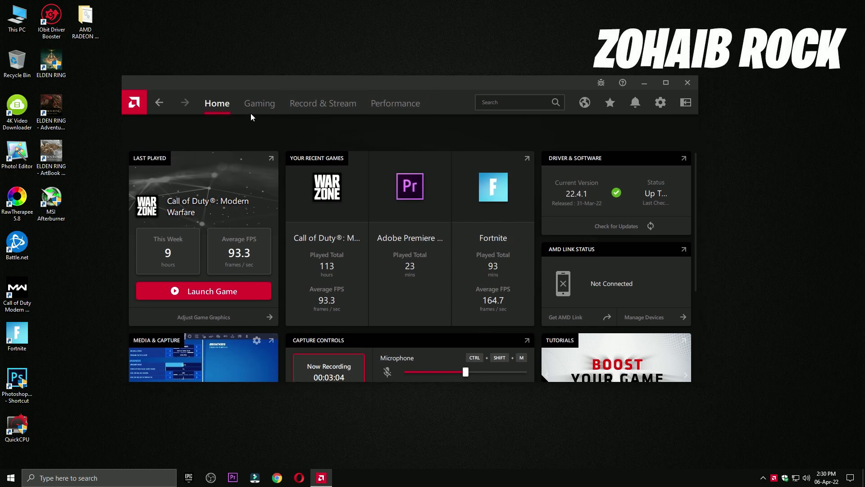
# - Open the Global Graphics settings and check the Radeon feature switches and the Wait for Vertical Refresh option
pyautogui.click(257, 102)
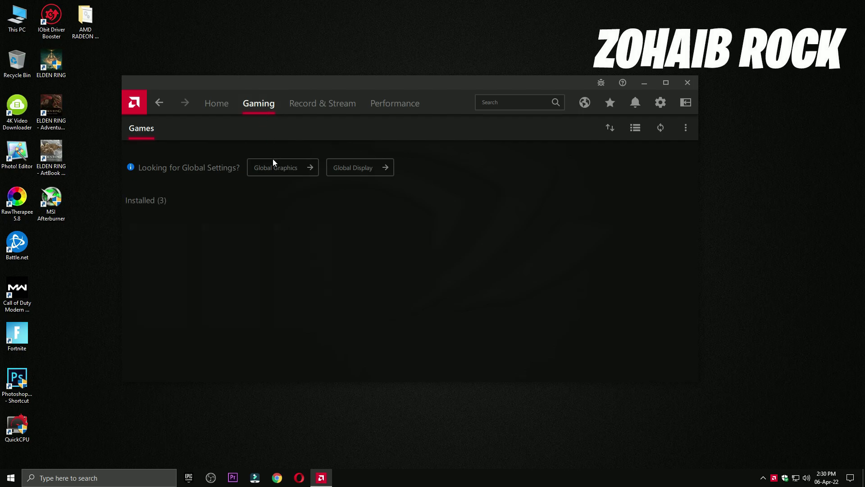
pyautogui.click(262, 167)
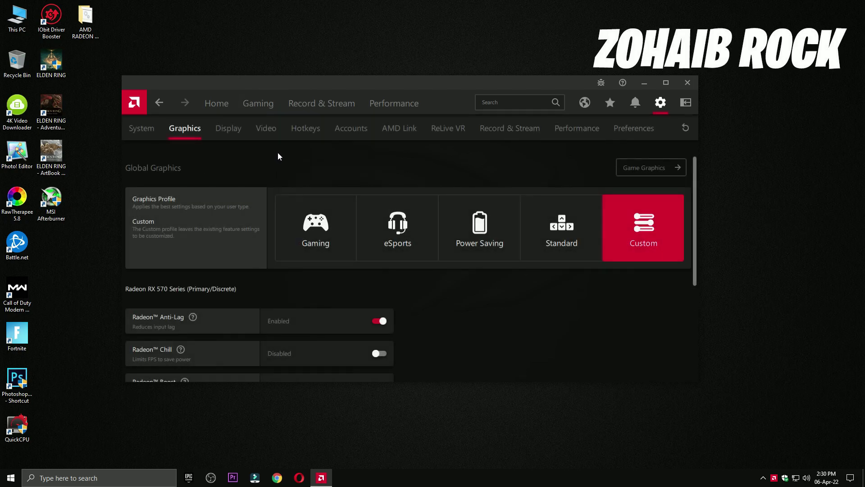
pyautogui.scroll(-3, 345, 181)
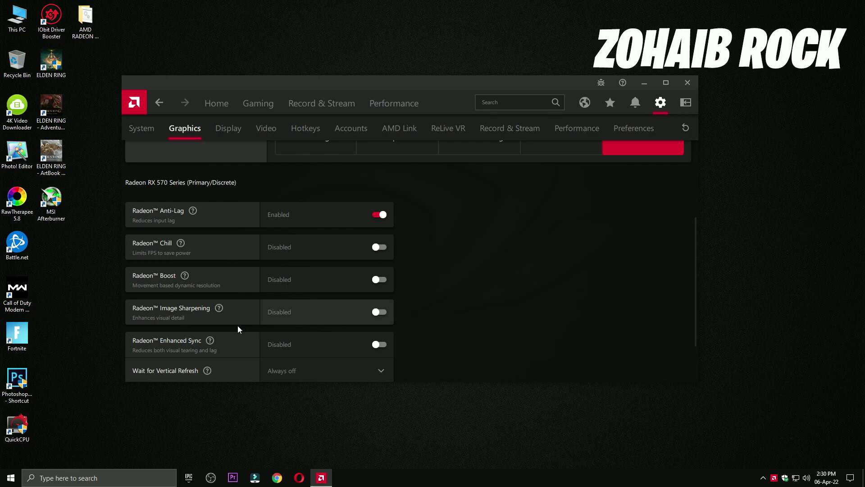
pyautogui.scroll(-2, 300, 314)
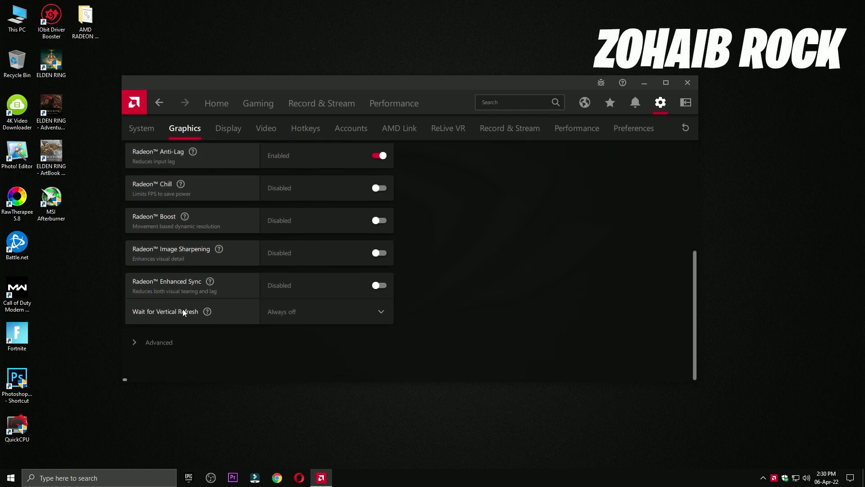
pyautogui.click(297, 313)
pyautogui.click(299, 305)
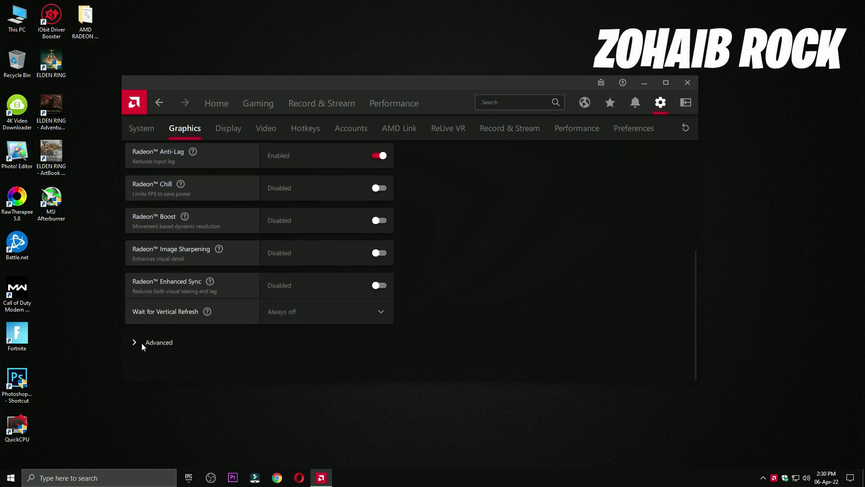
# - Expand the advanced graphics settings, choose Performance for Texture Filtering Quality, and review the options down to Reset Shader Cache
pyautogui.click(142, 342)
pyautogui.scroll(-4, 226, 281)
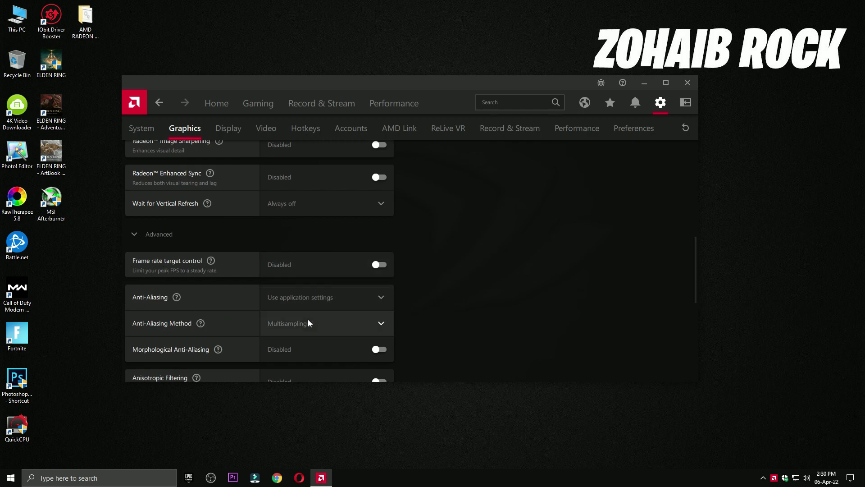
pyautogui.scroll(-3, 284, 302)
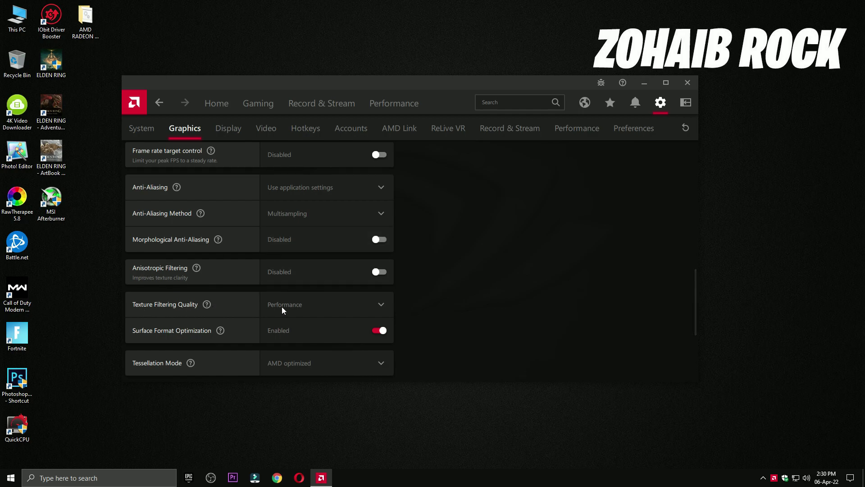
pyautogui.click(310, 304)
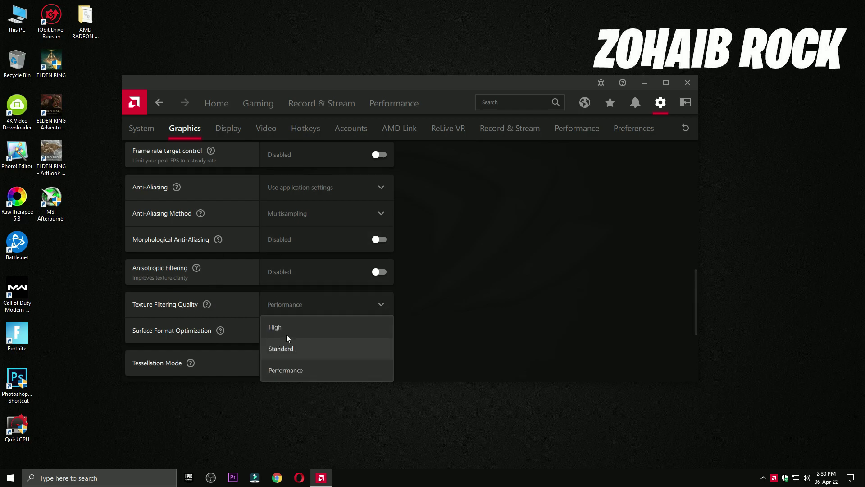
pyautogui.click(284, 367)
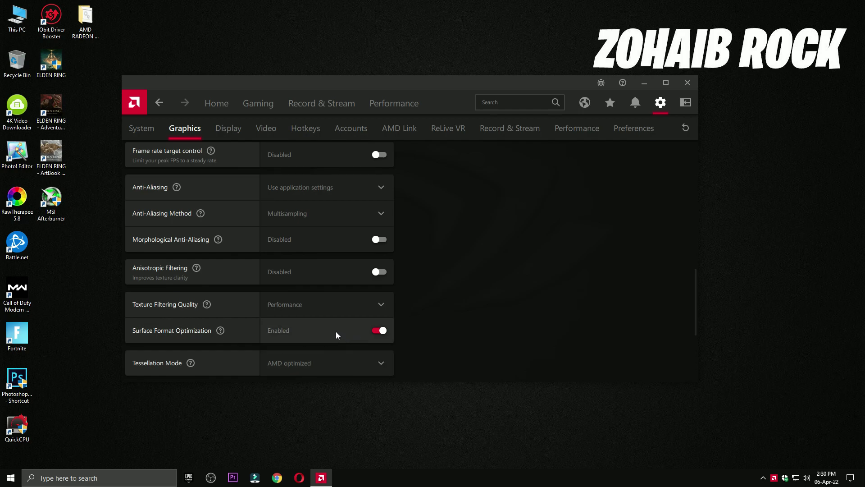
pyautogui.scroll(-3, 338, 331)
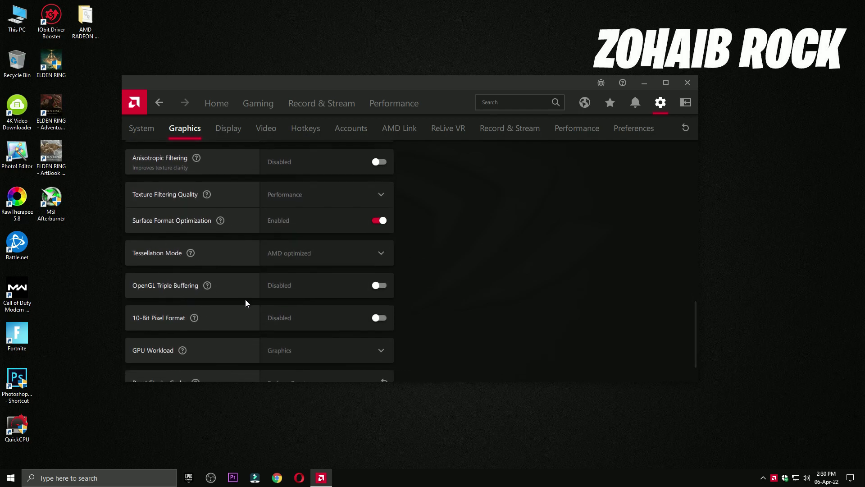
pyautogui.scroll(-2, 295, 318)
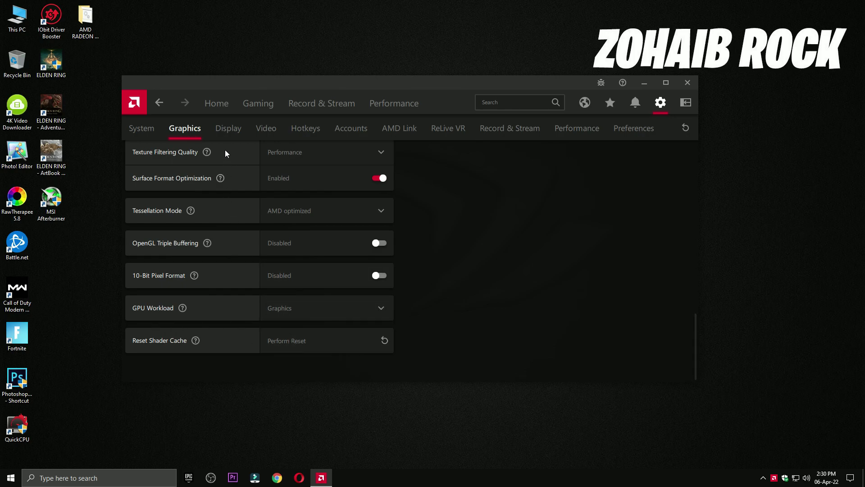
# - In the display settings, disable Custom Color and choose Full panel as the Scaling Mode
pyautogui.click(219, 134)
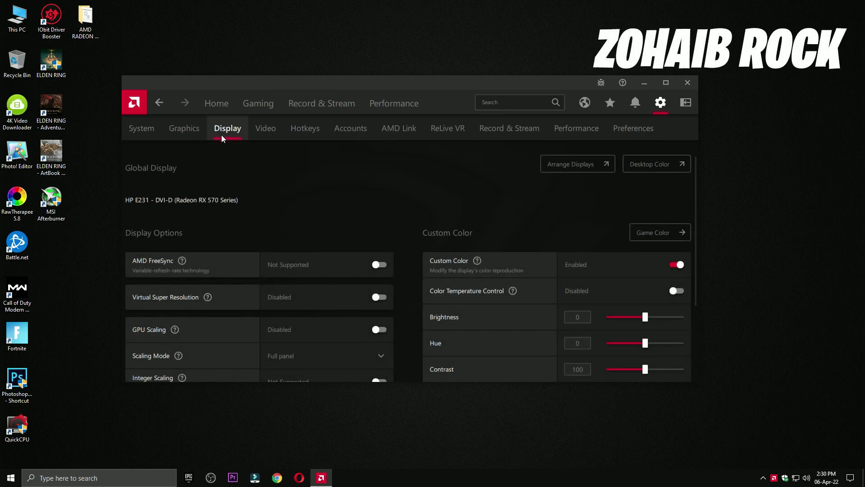
pyautogui.scroll(-5, 492, 248)
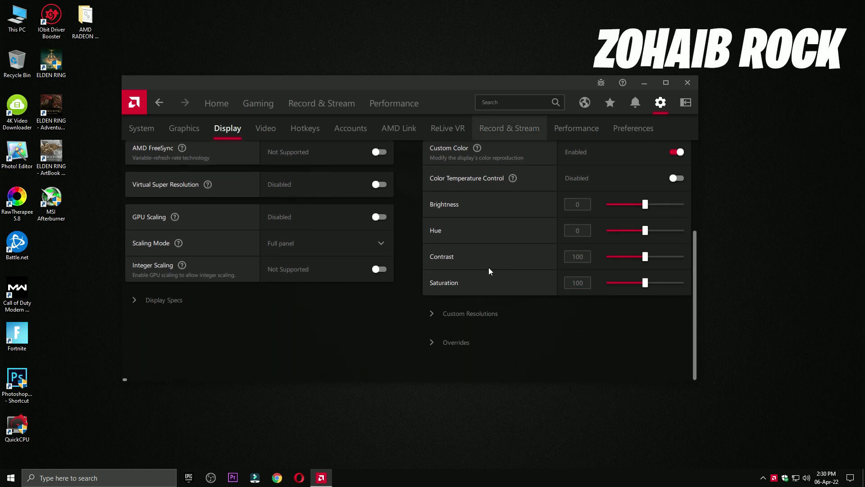
pyautogui.scroll(3, 443, 282)
pyautogui.click(672, 212)
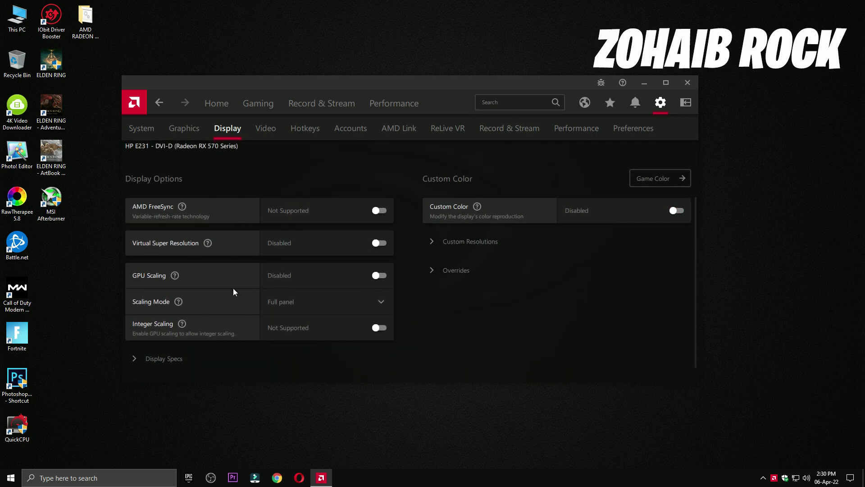
pyautogui.click(329, 303)
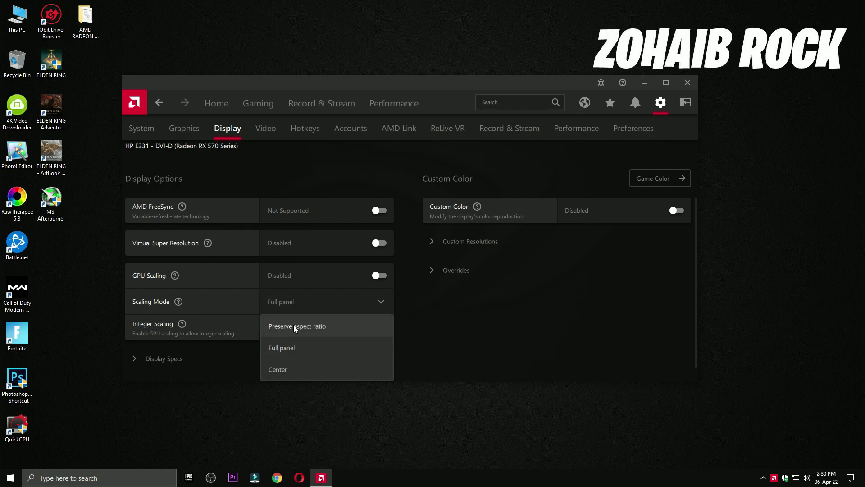
pyautogui.click(293, 349)
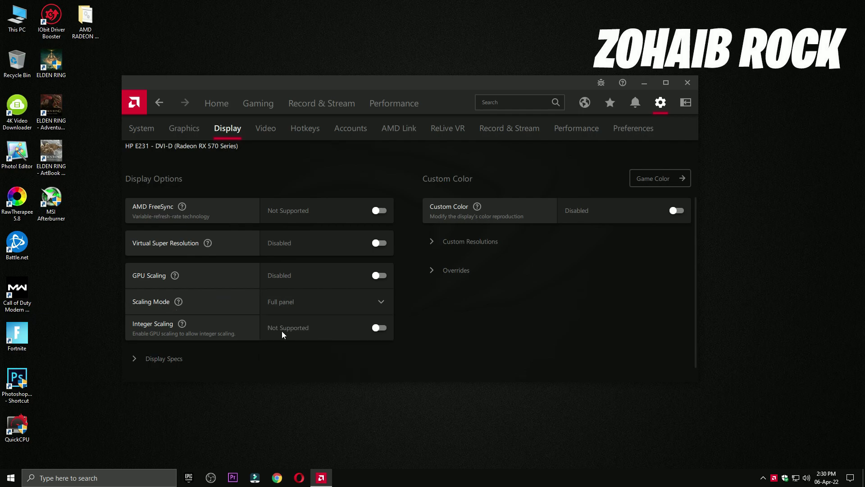
# - Look through the Video, Hotkeys, Accounts, AMD Link and ReLive VR settings, including the full list of hotkeys
pyautogui.click(271, 130)
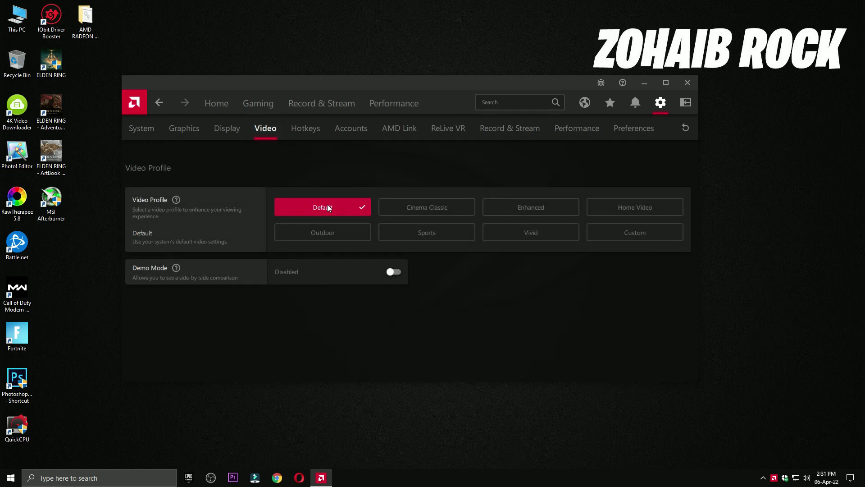
pyautogui.click(304, 134)
pyautogui.scroll(-4, 489, 226)
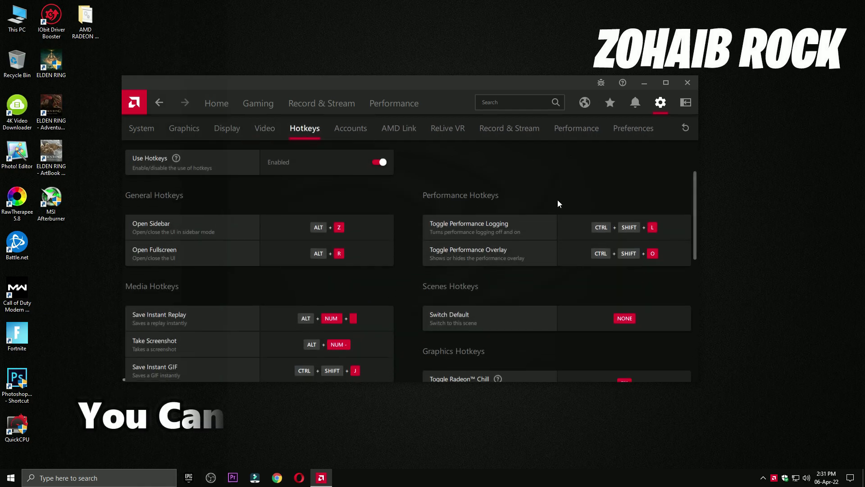
pyautogui.scroll(-5, 488, 286)
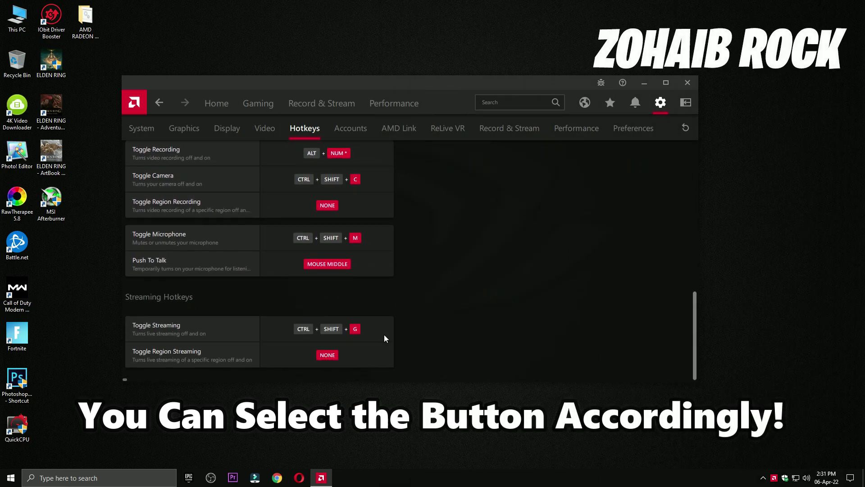
pyautogui.scroll(8, 450, 223)
pyautogui.click(363, 133)
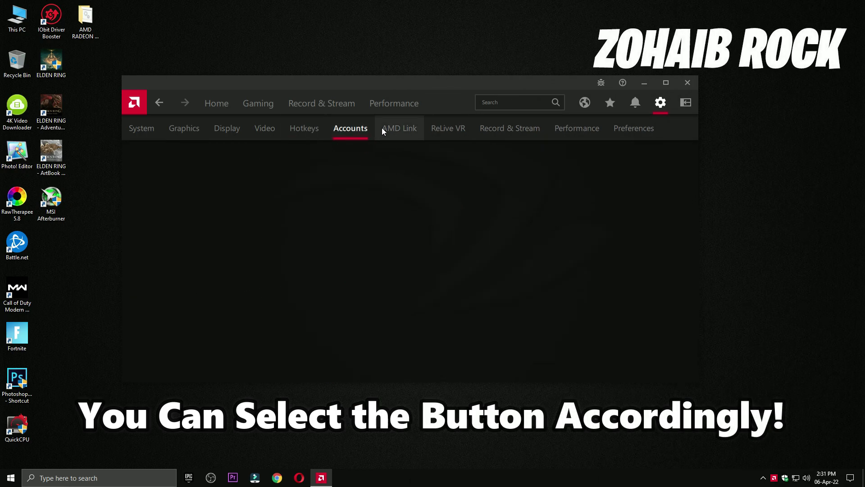
pyautogui.click(399, 128)
pyautogui.click(446, 128)
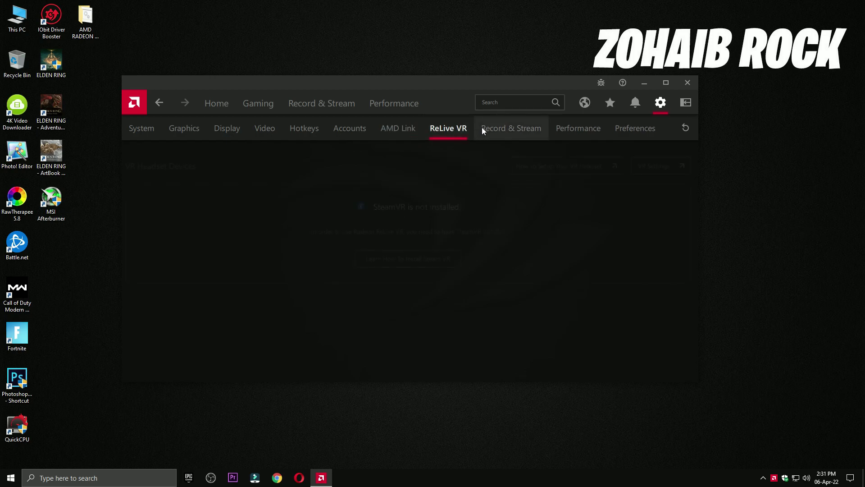
# - Open the Record & Stream settings and switch the recording's Show Indicator option on and off again
pyautogui.click(511, 132)
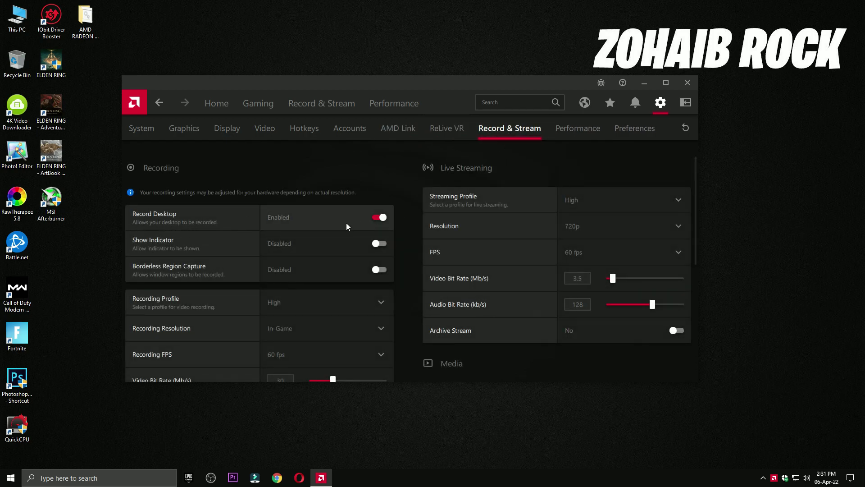
pyautogui.click(365, 247)
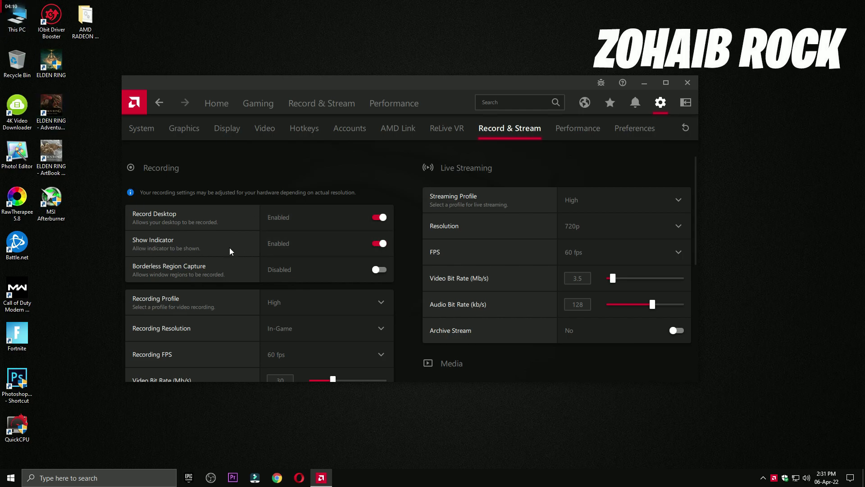
pyautogui.click(363, 249)
# - Check the available Recording Resolution choices in the recording settings and close the list without choosing one
pyautogui.scroll(-2, 266, 253)
pyautogui.scroll(-2, 265, 253)
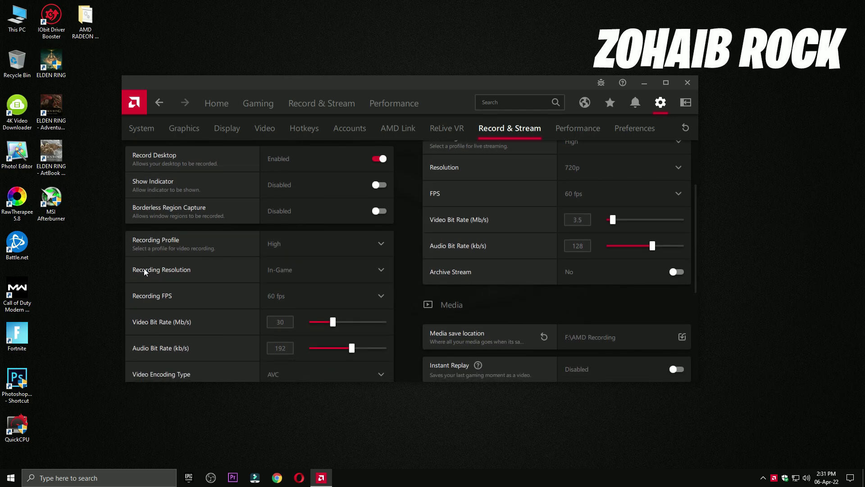
pyautogui.click(296, 273)
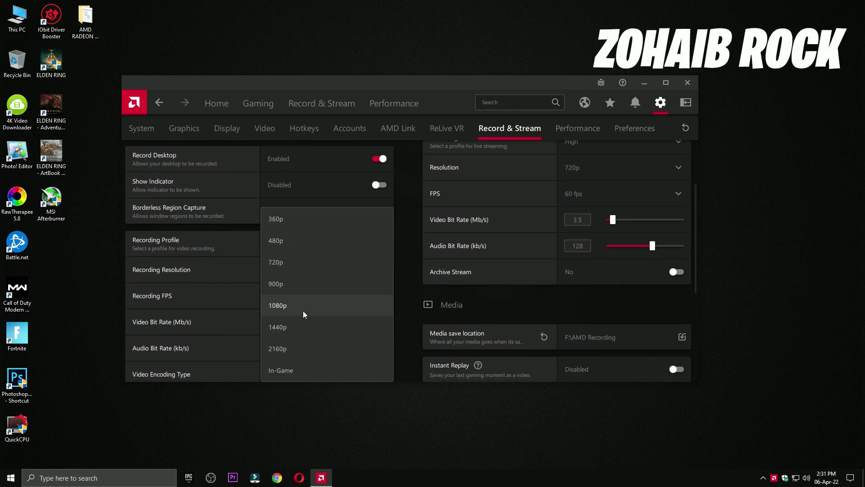
pyautogui.click(211, 242)
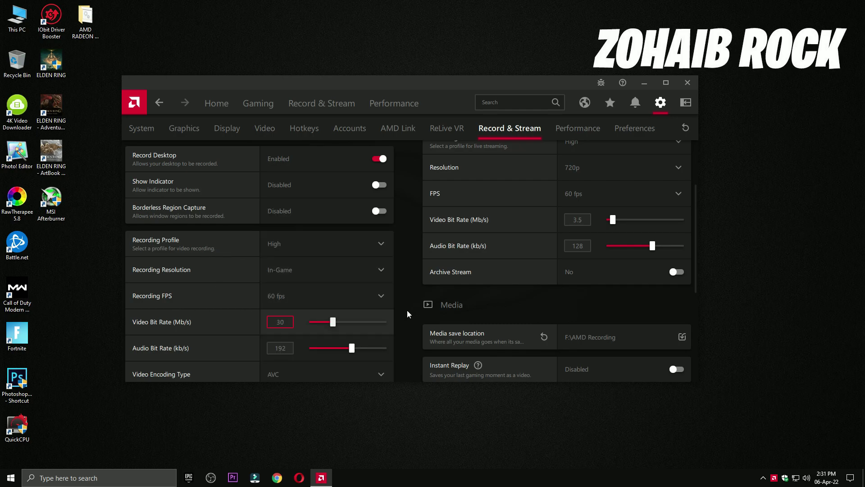
# - Switch the recording's Record Microphone option on and off again
pyautogui.scroll(-3, 291, 345)
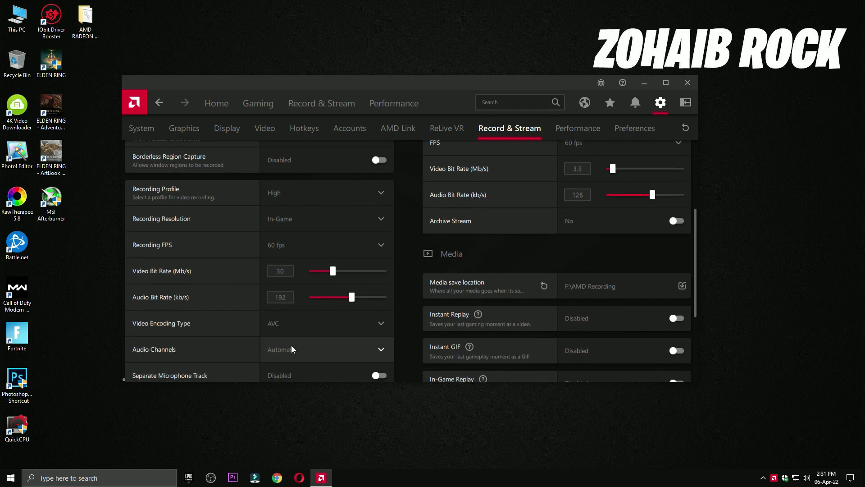
pyautogui.scroll(-2, 316, 305)
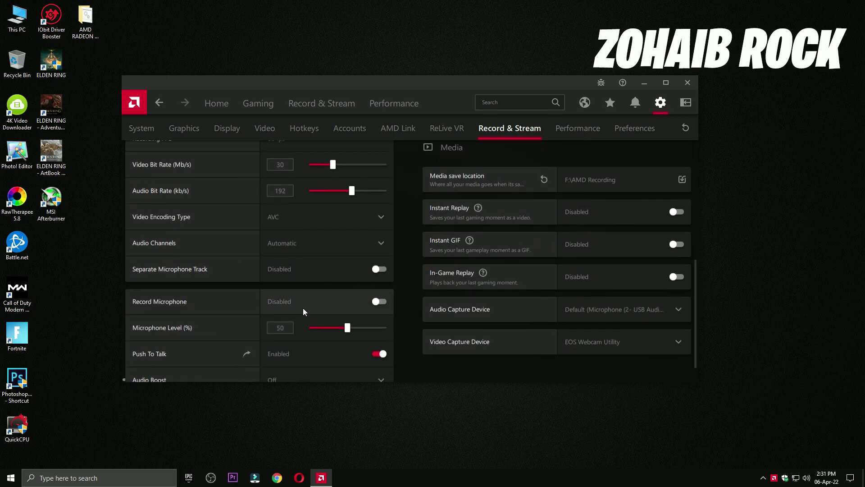
pyautogui.click(343, 288)
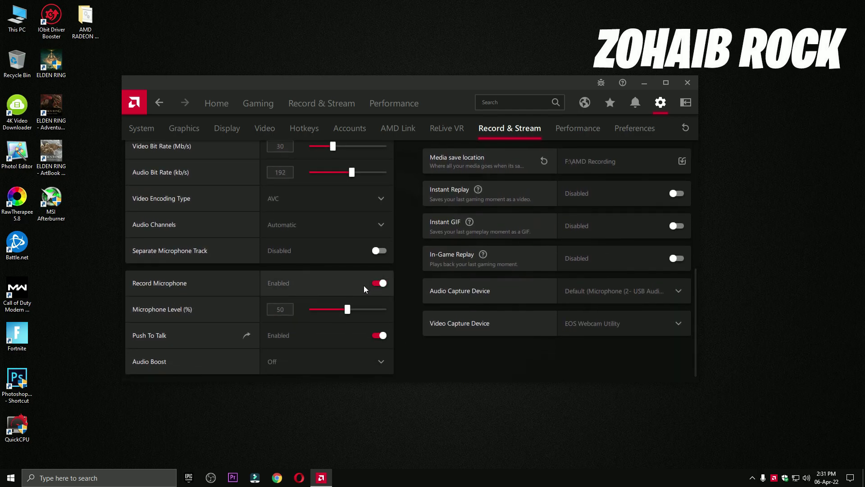
pyautogui.click(339, 283)
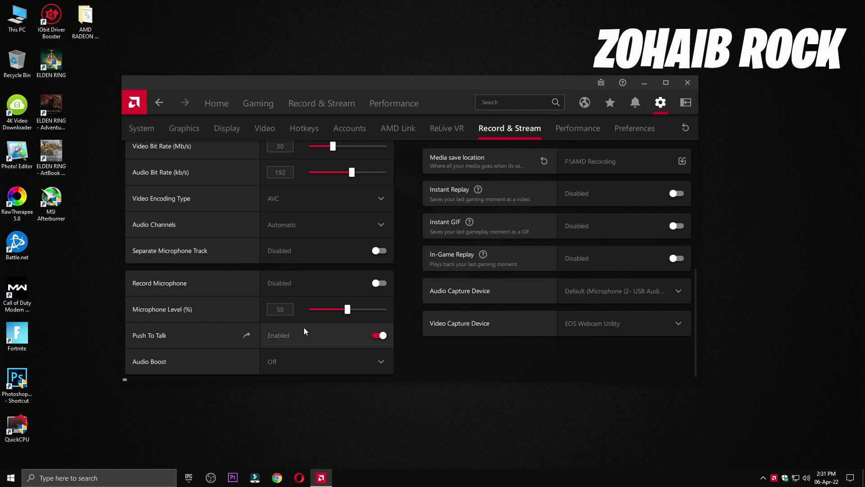
# - Choose 720p as the live streaming resolution and set the Streaming Profile to High
pyautogui.scroll(6, 464, 277)
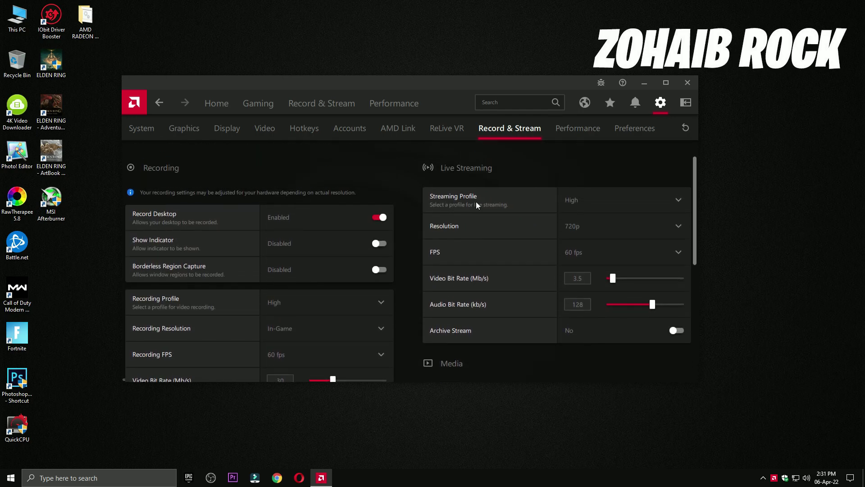
pyautogui.click(633, 194)
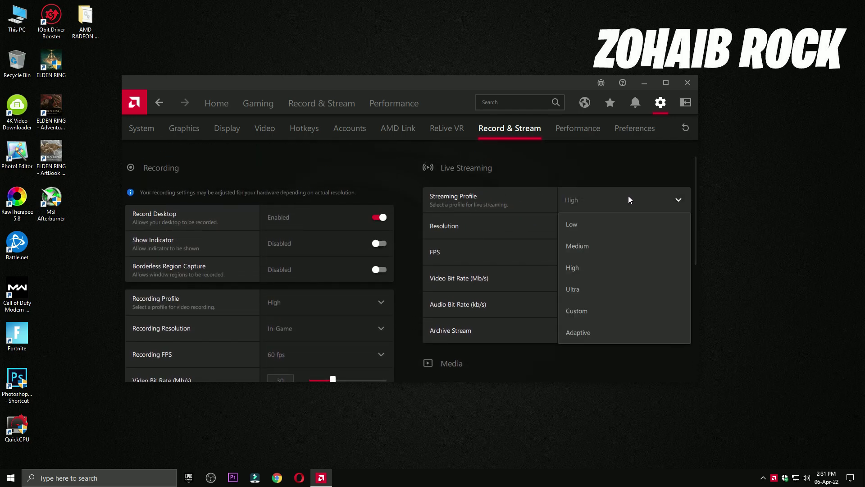
pyautogui.click(583, 272)
pyautogui.click(591, 226)
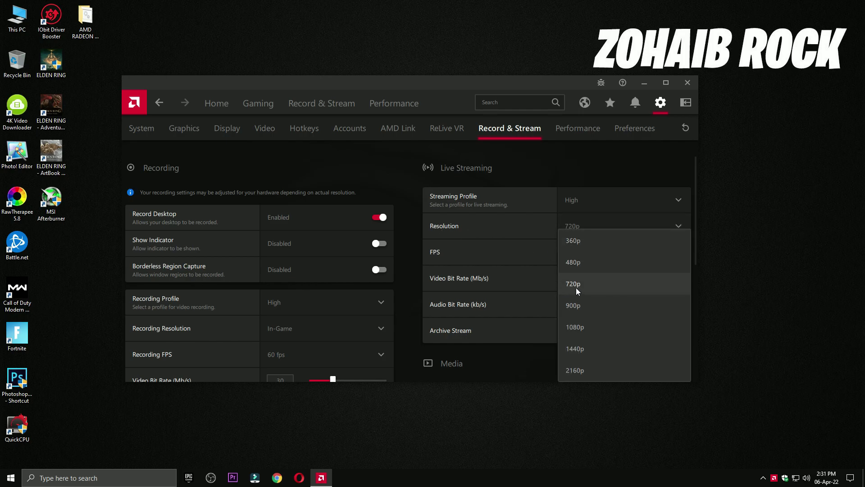
pyautogui.click(575, 283)
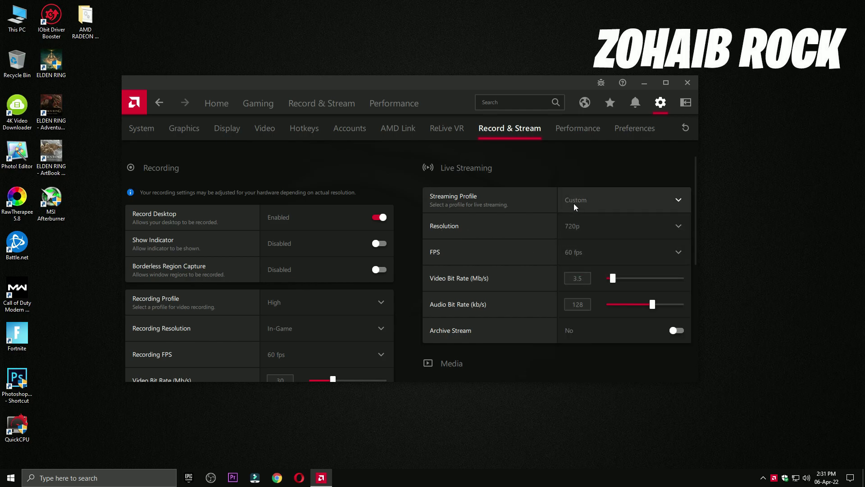
pyautogui.click(574, 203)
pyautogui.click(581, 268)
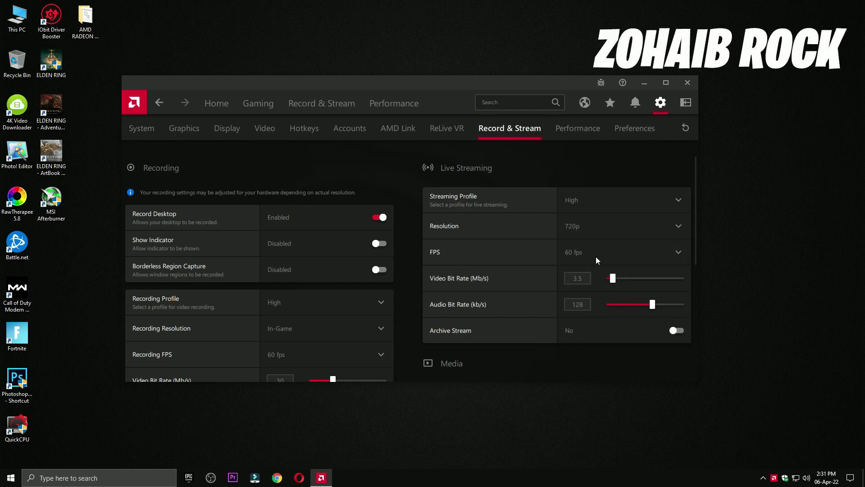
# - Select the AMD Recording folder on Local Disk (F:) as the Media save location
pyautogui.scroll(-1, 604, 293)
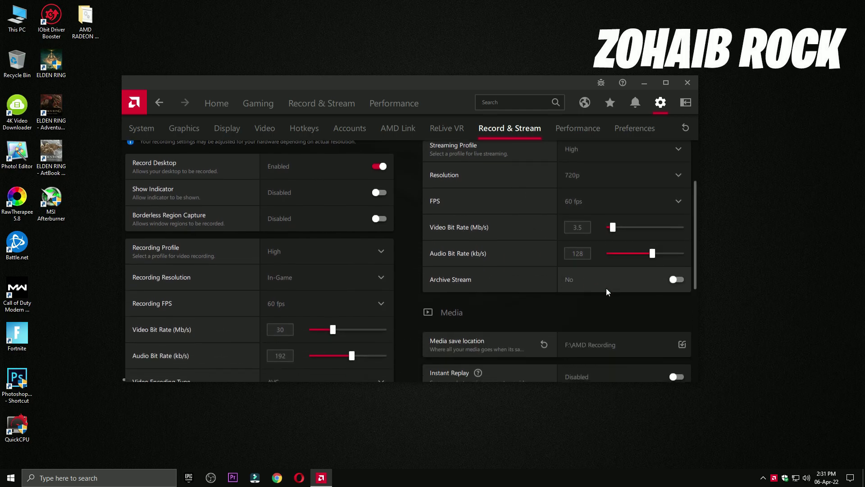
pyautogui.scroll(-2, 605, 289)
pyautogui.click(621, 232)
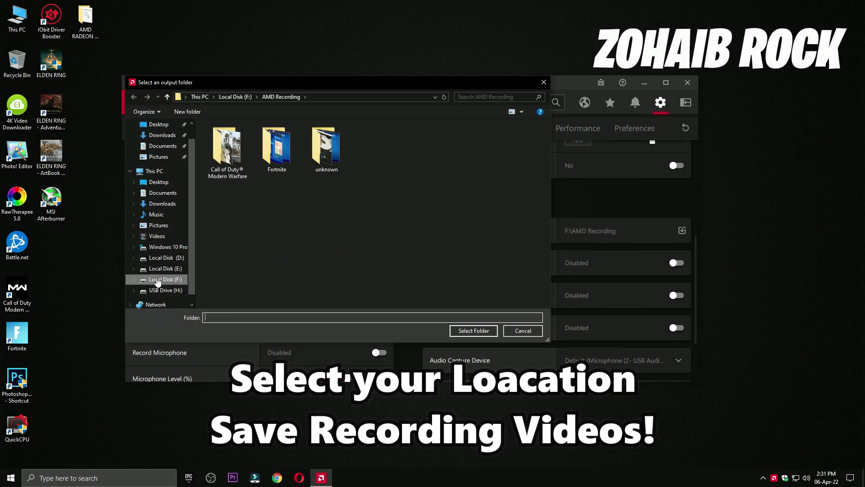
pyautogui.click(157, 280)
pyautogui.click(248, 166)
pyautogui.doubleClick(251, 156)
pyautogui.click(479, 333)
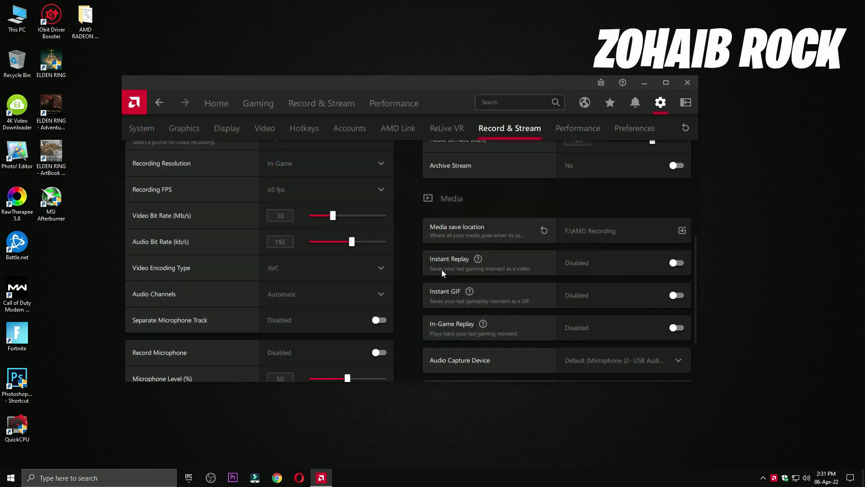
# - Enable Instant Replay, try its duration setting at 30 seconds, and disable Instant Replay again
pyautogui.click(671, 263)
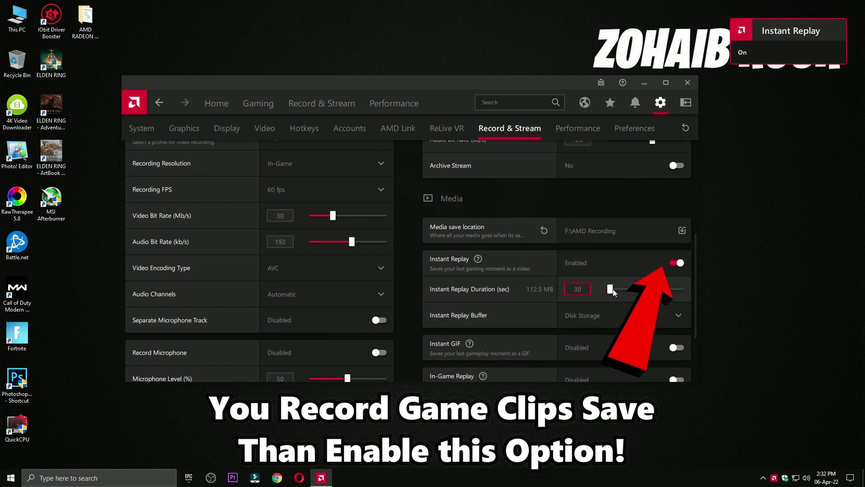
pyautogui.moveTo(609, 291); pyautogui.dragTo(614, 290)
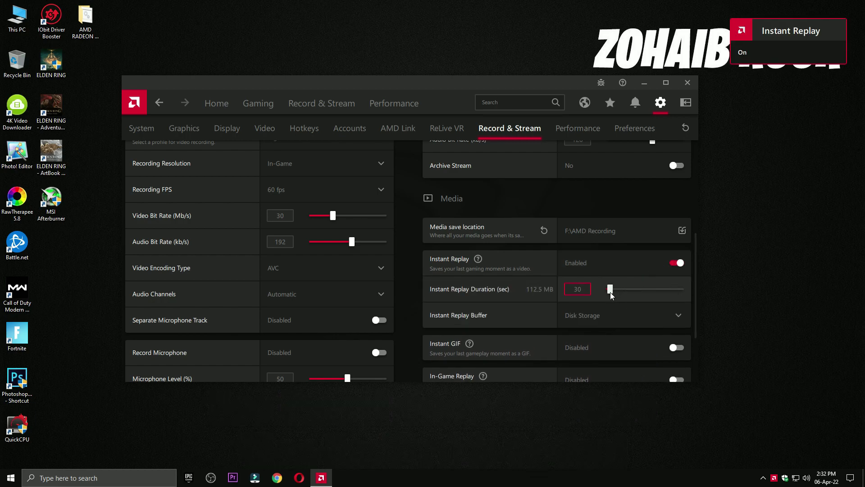
pyautogui.click(675, 263)
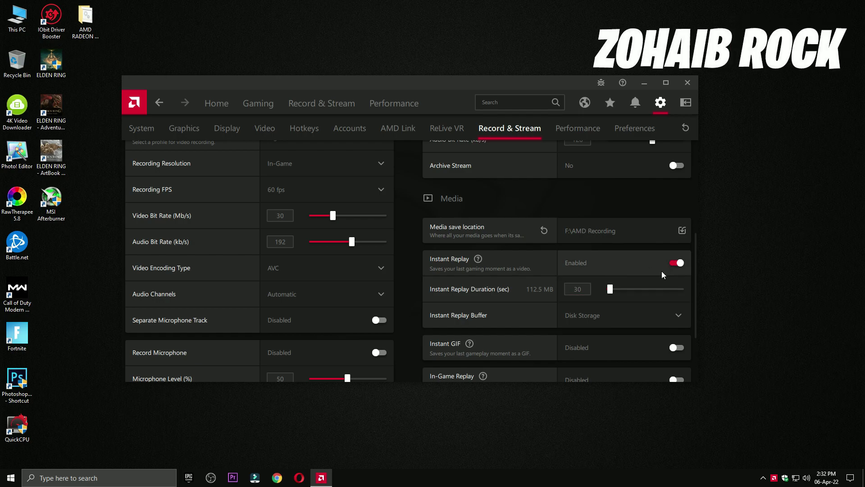
pyautogui.scroll(-1, 593, 282)
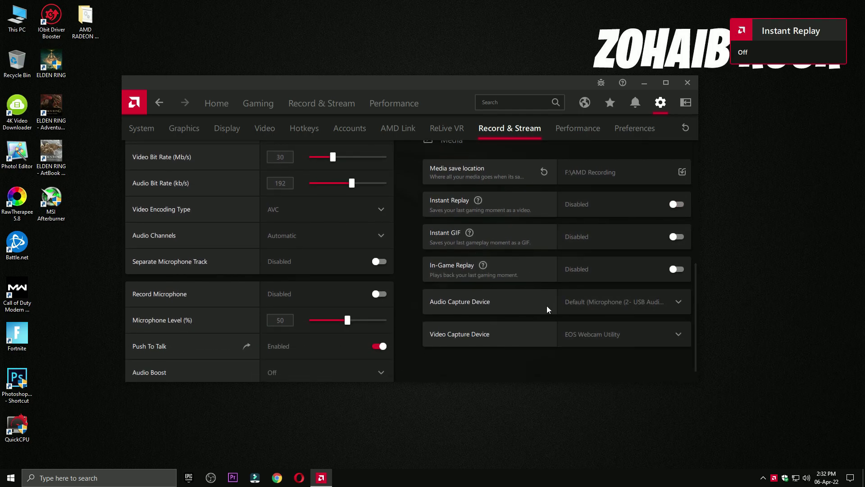
# - Open the Performance settings and switch Show Metrics Overlay on and off again
pyautogui.click(564, 132)
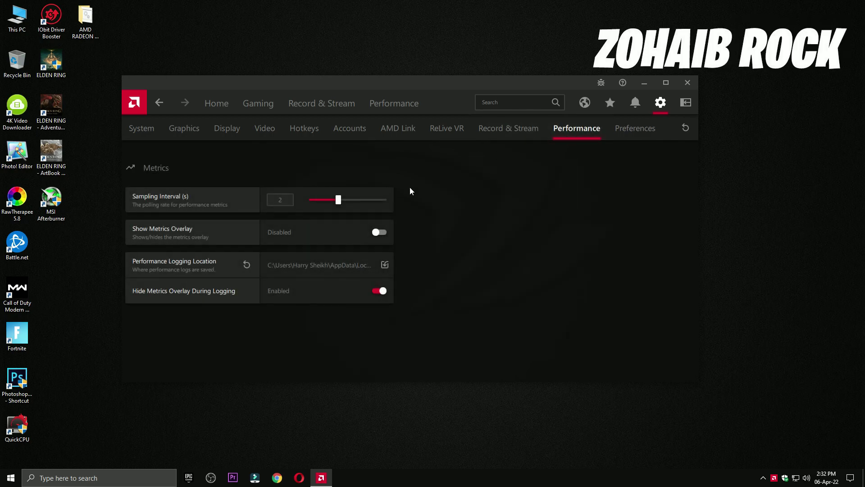
pyautogui.click(339, 240)
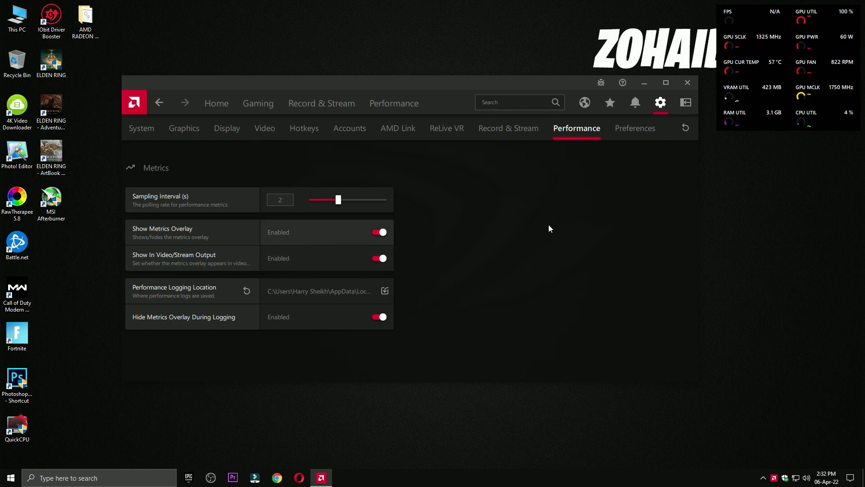
pyautogui.click(380, 233)
# - Look through the general Preferences and the tracking options of the performance metrics
pyautogui.click(631, 133)
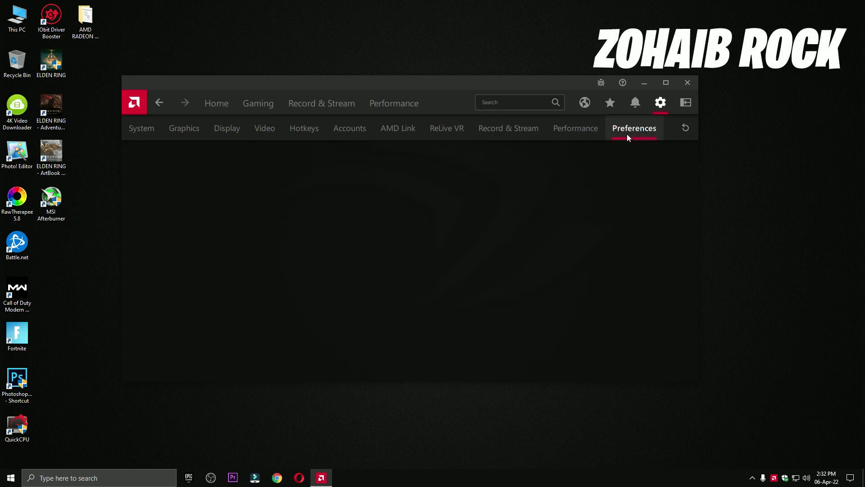
pyautogui.scroll(-5, 243, 272)
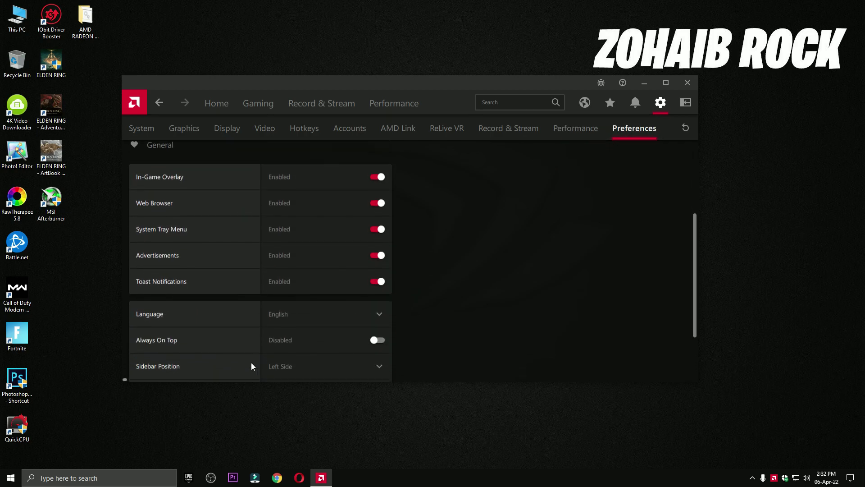
pyautogui.scroll(5, 260, 344)
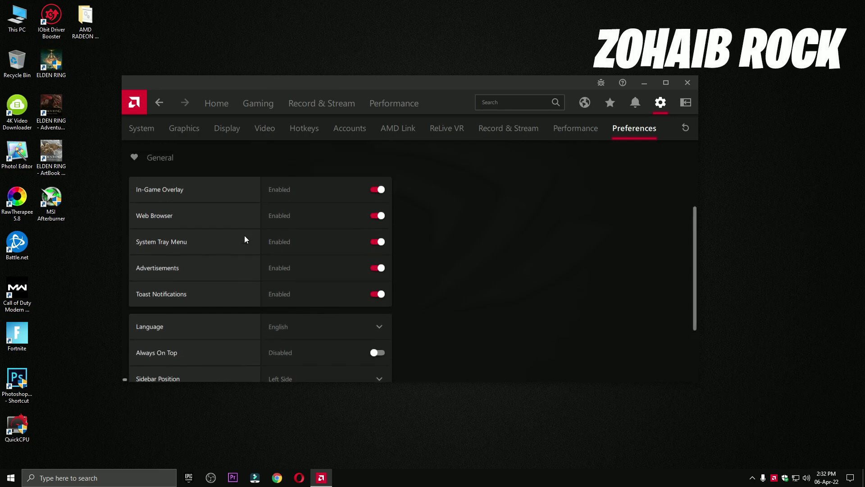
pyautogui.click(411, 104)
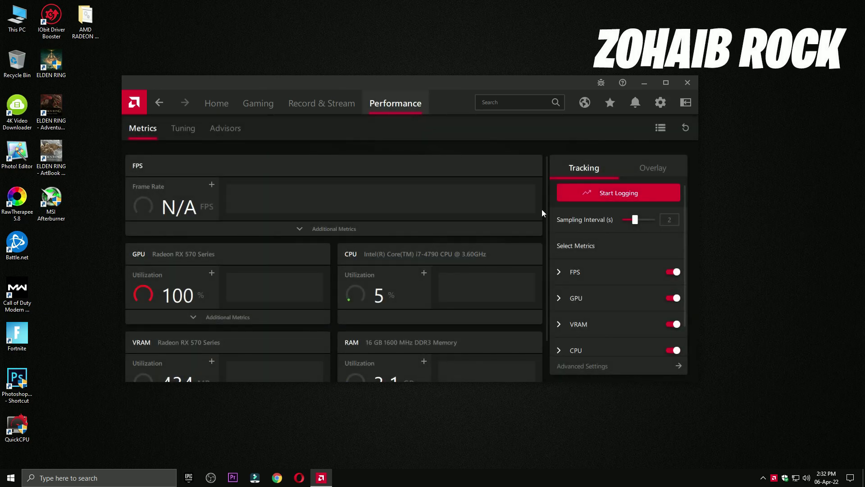
pyautogui.scroll(-1, 622, 299)
pyautogui.scroll(1, 610, 266)
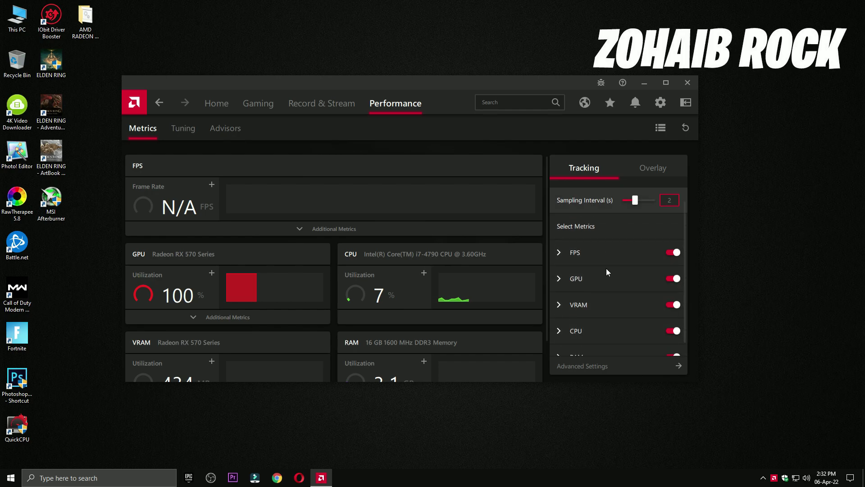
# - Enable the metrics overlay from its overlay options and set its location to Top Left
pyautogui.click(653, 167)
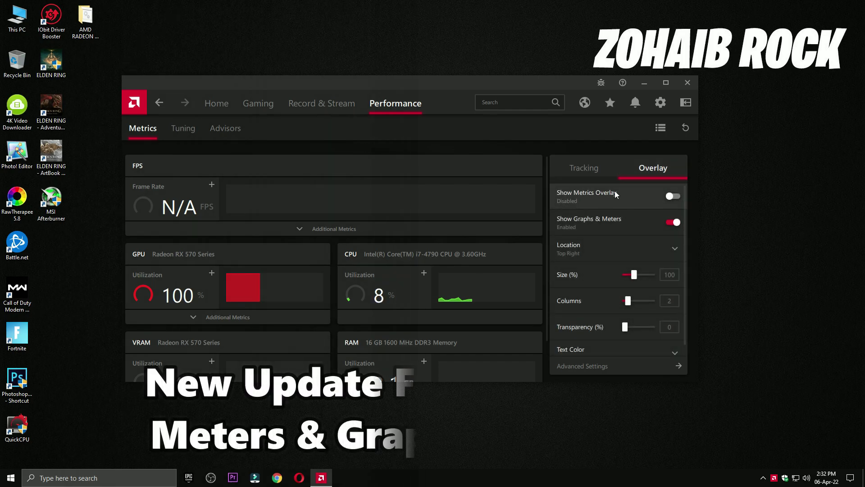
pyautogui.click(673, 196)
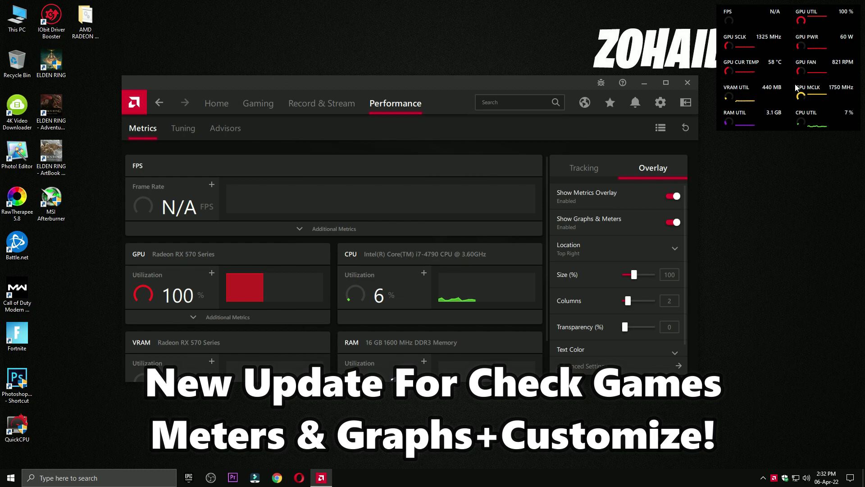
pyautogui.click(612, 250)
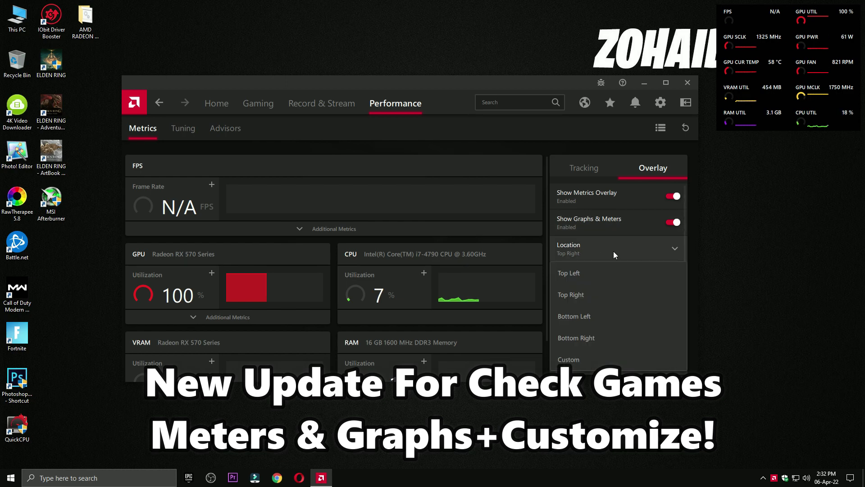
pyautogui.click(585, 272)
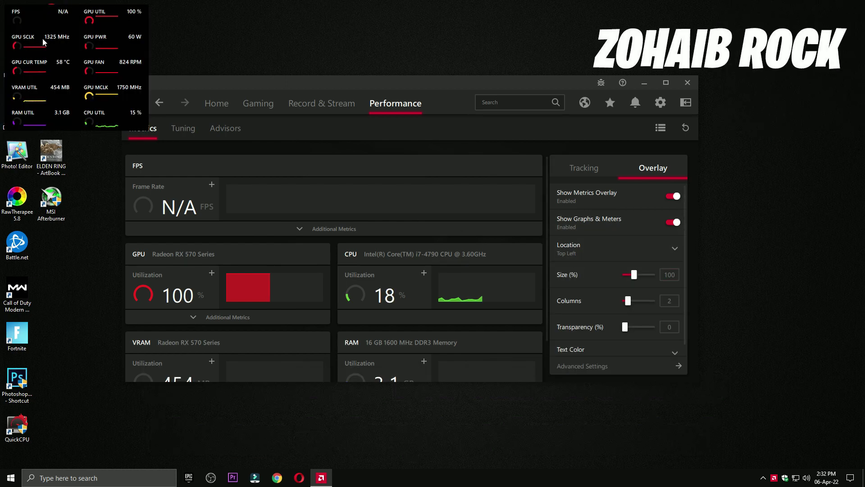
# - Return the metrics overlay to the Top Right location and try a transparency of 56%
pyautogui.click(618, 249)
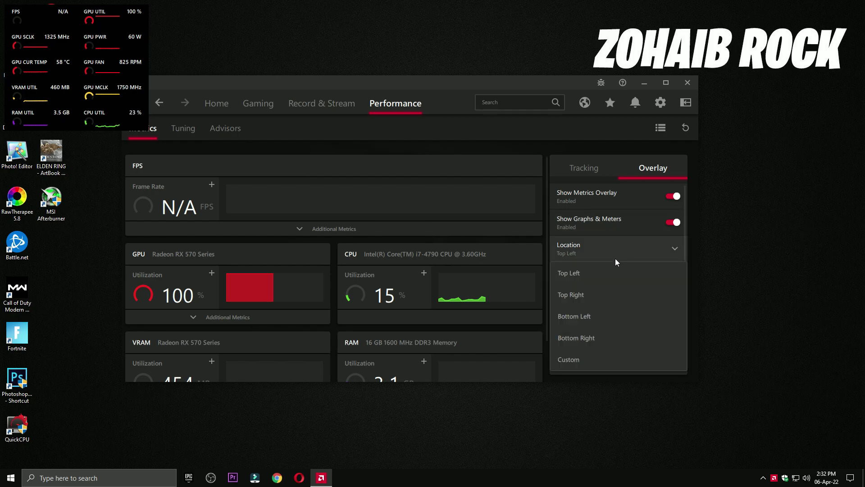
pyautogui.click(603, 294)
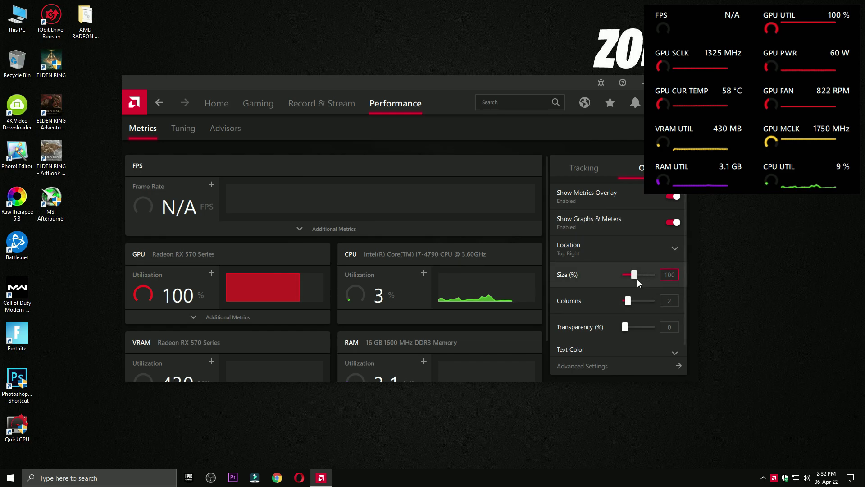
pyautogui.moveTo(631, 330); pyautogui.dragTo(640, 324)
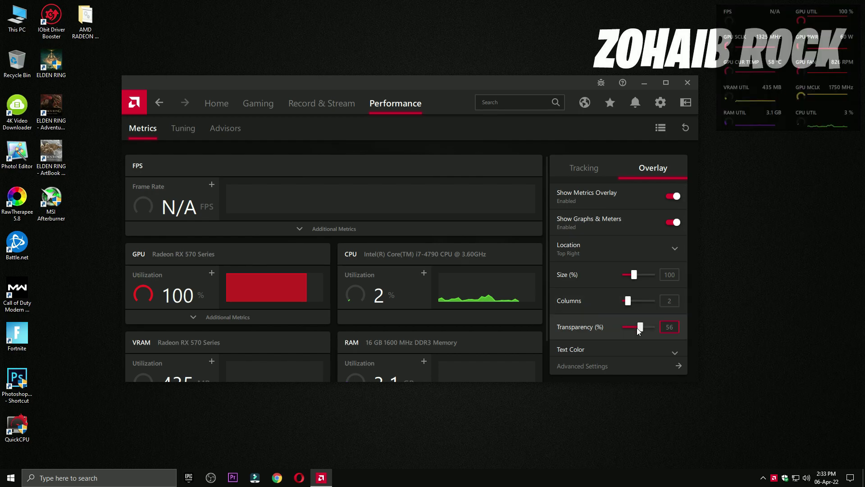
# - Switch the metrics overlay's text color to Blue and back to White, and disable the overlay
pyautogui.scroll(-1, 634, 318)
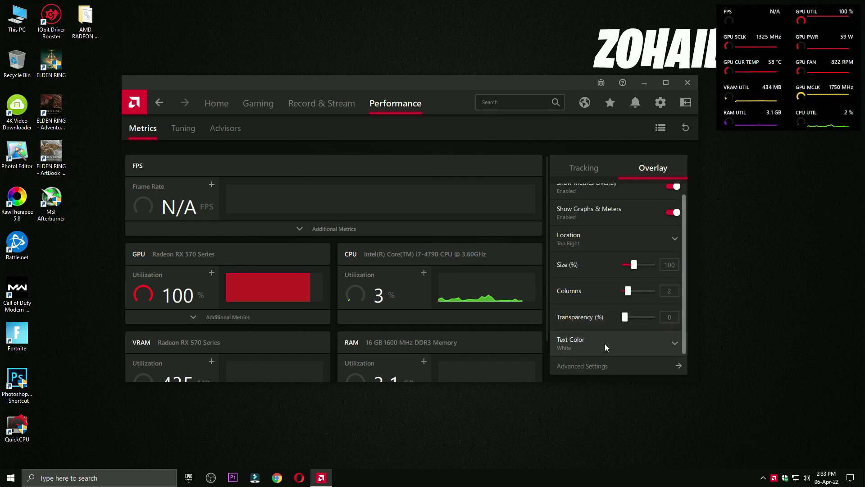
pyautogui.click(604, 344)
pyautogui.click(577, 305)
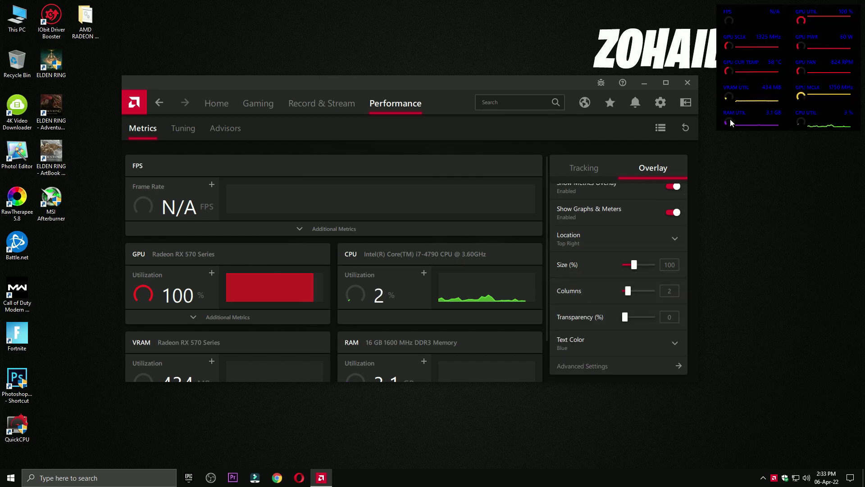
pyautogui.click(606, 342)
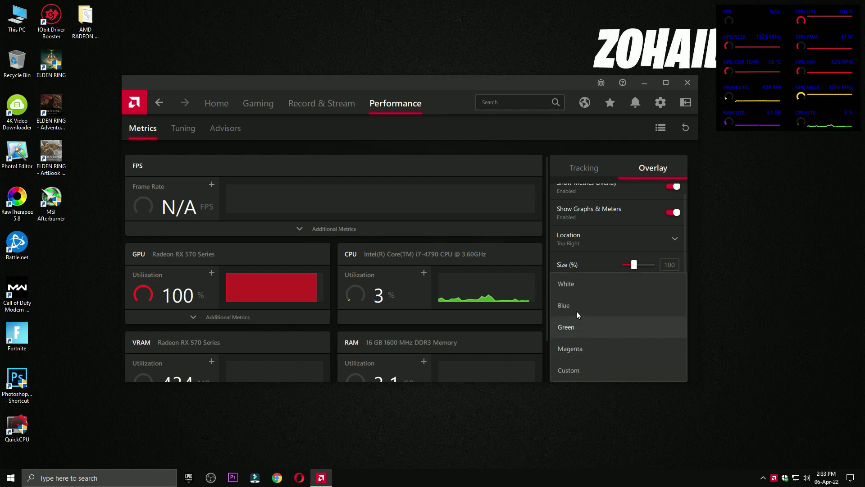
pyautogui.click(577, 284)
pyautogui.scroll(1, 597, 257)
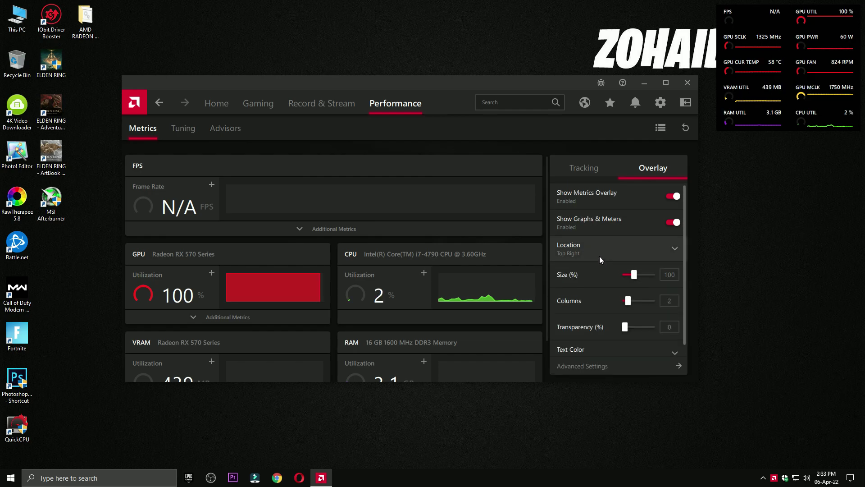
pyautogui.click(666, 202)
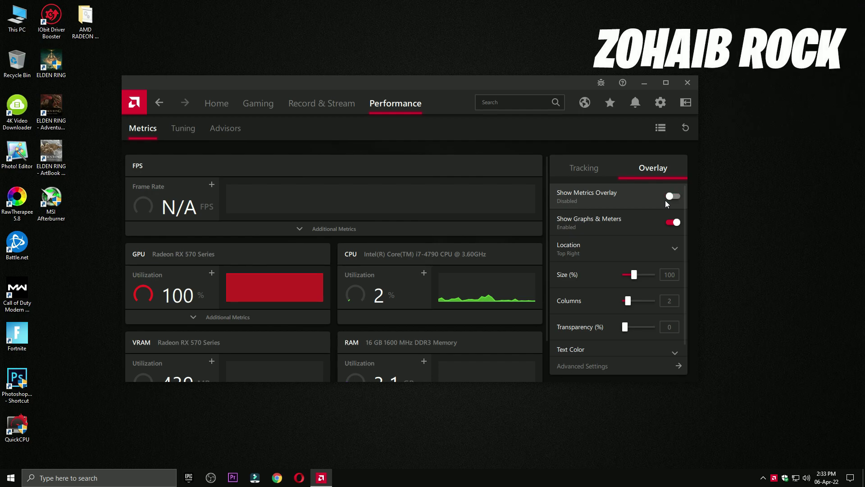
# - Look through the recording controls under Record & Stream and close AMD Software
pyautogui.click(331, 103)
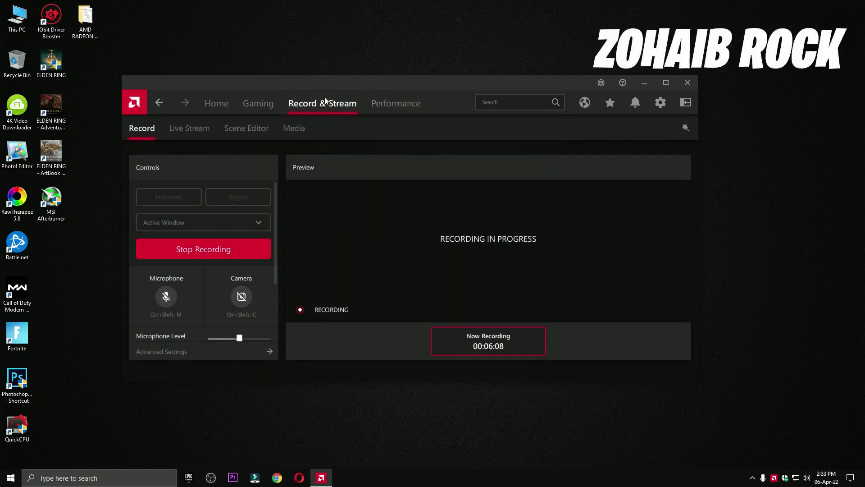
pyautogui.scroll(-3, 258, 235)
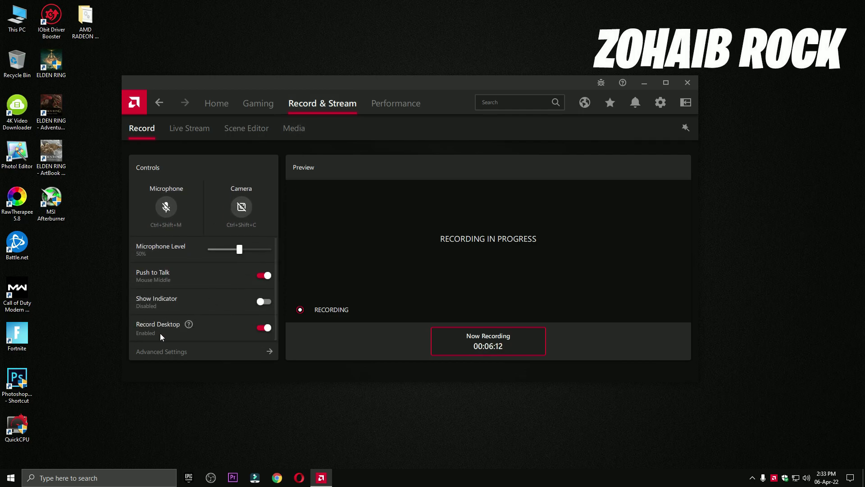
pyautogui.scroll(3, 172, 332)
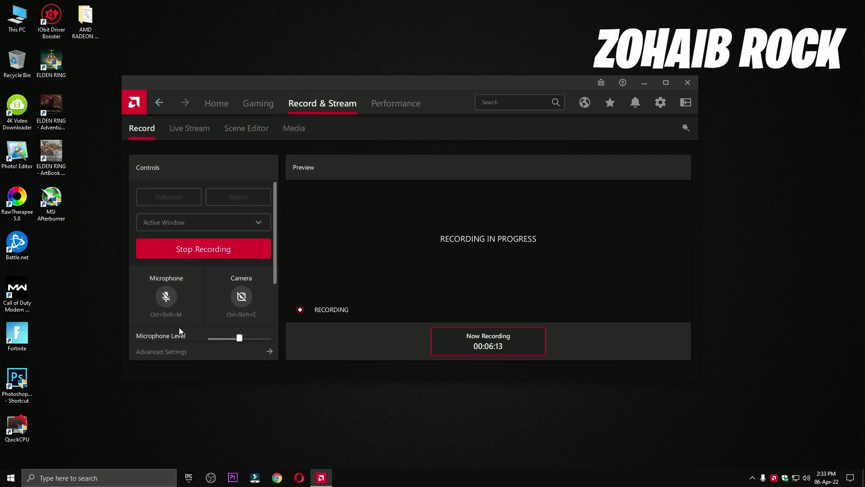
pyautogui.click(687, 83)
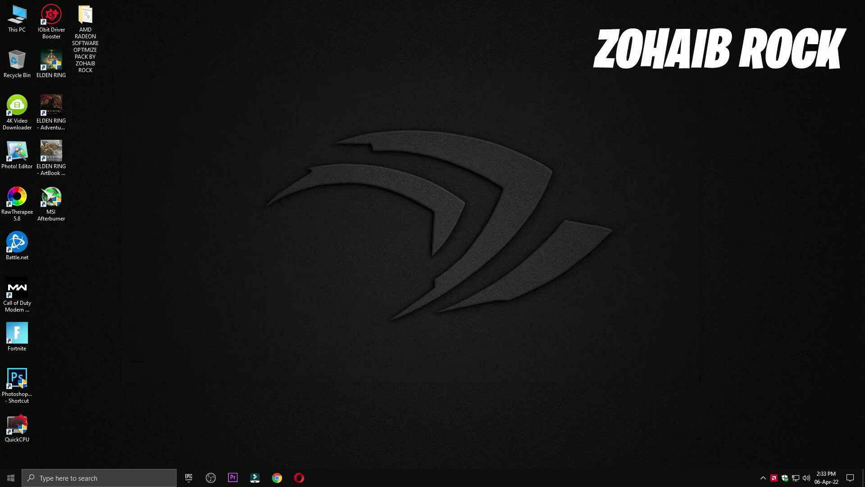
# - Open the Graphics settings from the Gaming section of Windows Settings and remove Fortnite from the app preference list
pyautogui.press('super')
pyautogui.click(11, 436)
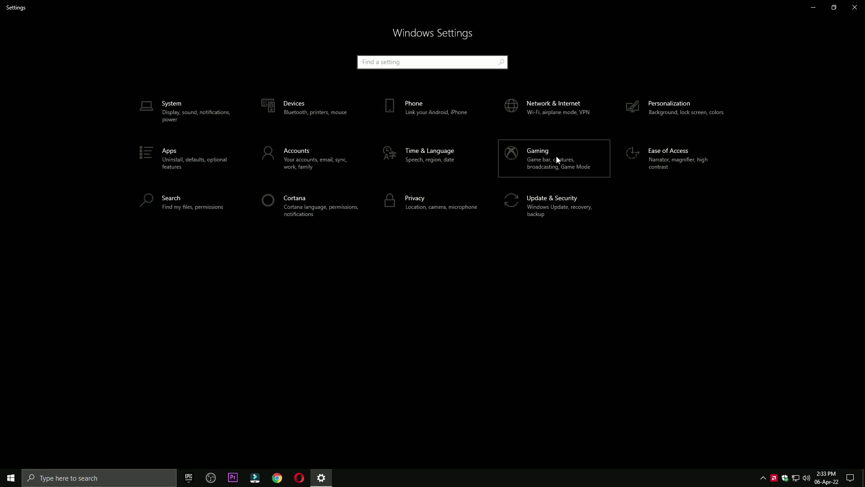
pyautogui.click(557, 155)
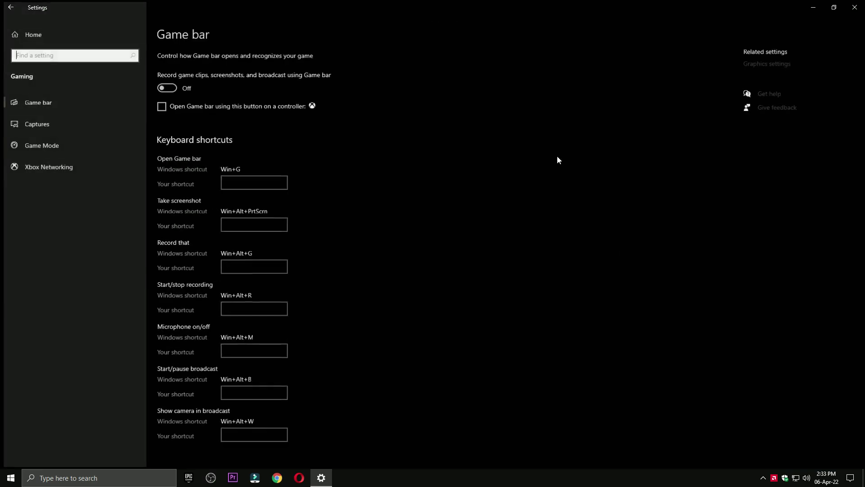
pyautogui.click(765, 63)
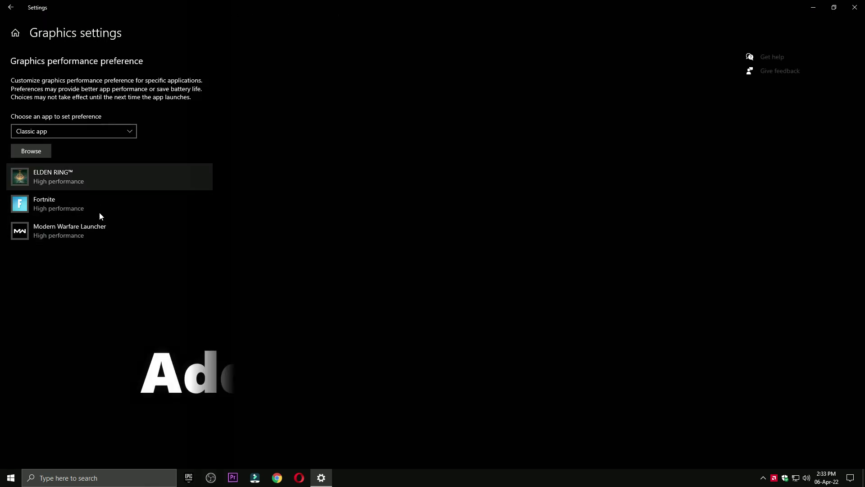
pyautogui.click(42, 207)
pyautogui.click(187, 249)
# - Add FortniteClient-Win64-Shipping from the Fortnite Win64 folder as a classic app and save its graphics preference as High performance
pyautogui.click(41, 153)
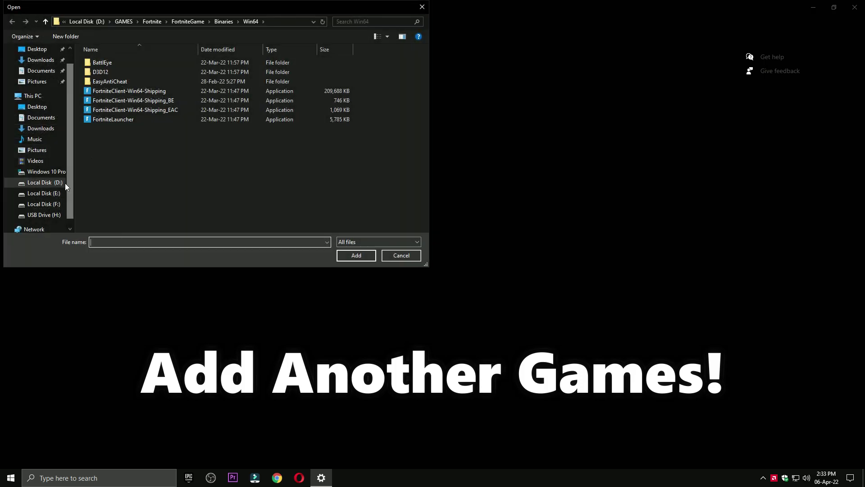
pyautogui.click(121, 92)
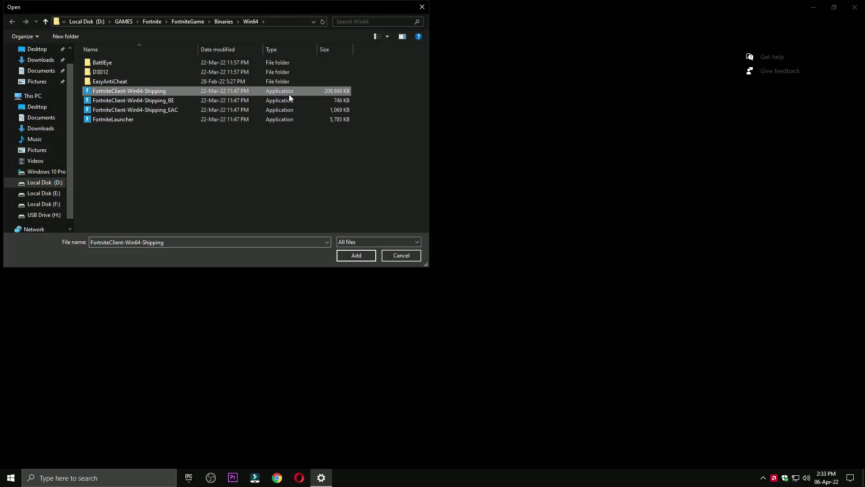
pyautogui.click(361, 256)
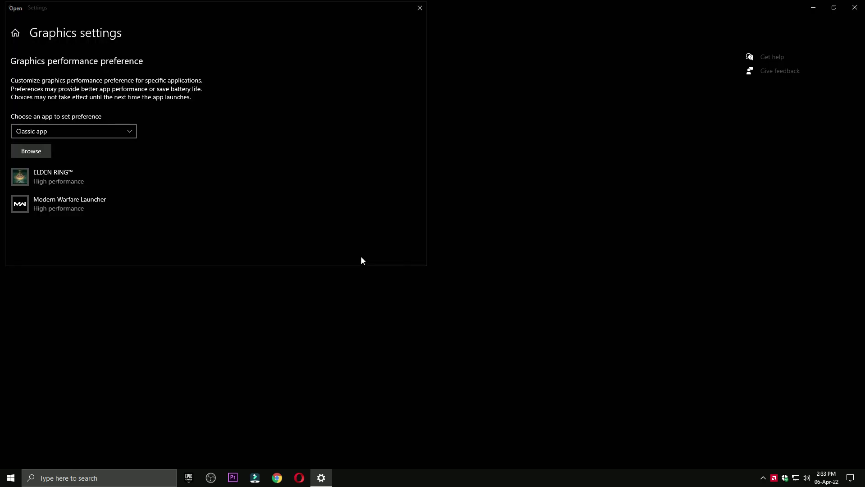
pyautogui.click(148, 253)
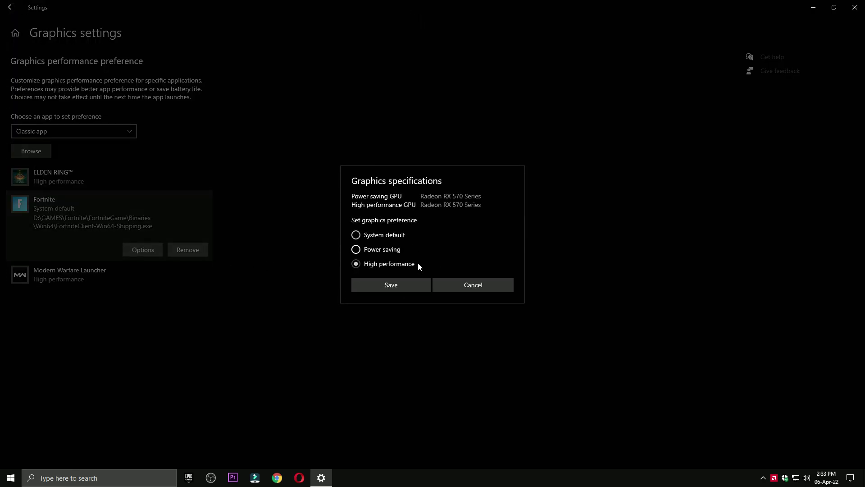
pyautogui.click(379, 285)
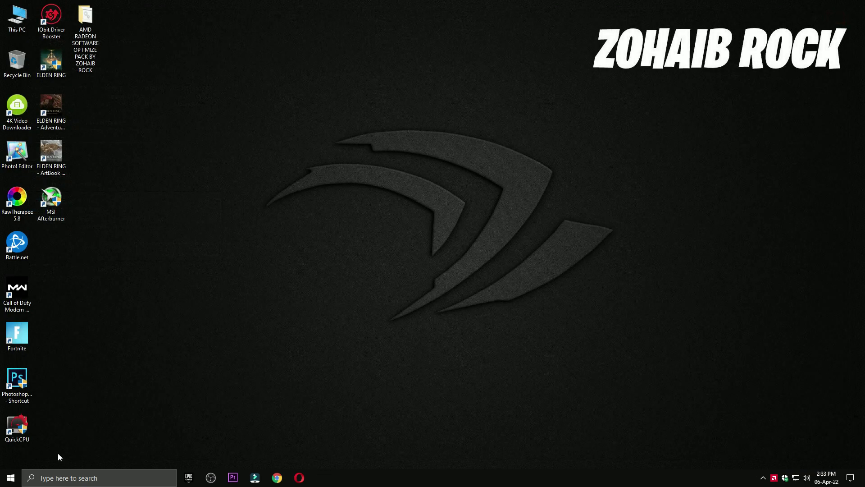
# - Bring up the Windows power options for restarting the computer
pyautogui.click(11, 478)
pyautogui.click(11, 458)
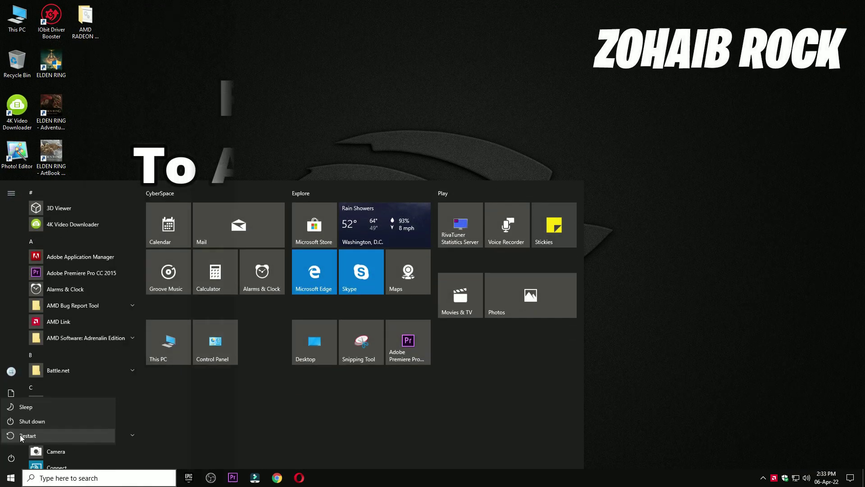